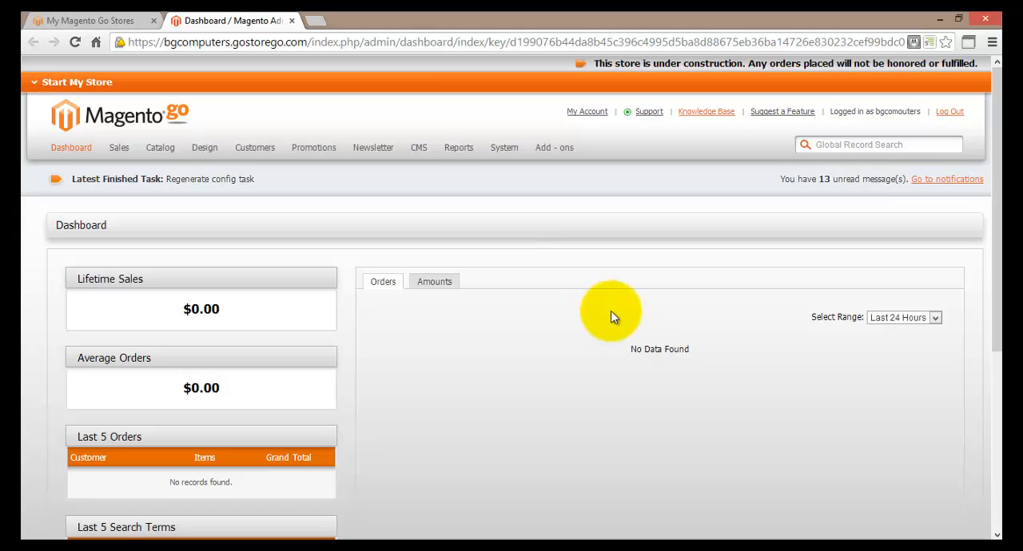
Step: Open the list of CMS content pages and preview the Contact Us page on the storefront
mouse_move(418, 148)
mouse_move(413, 175)
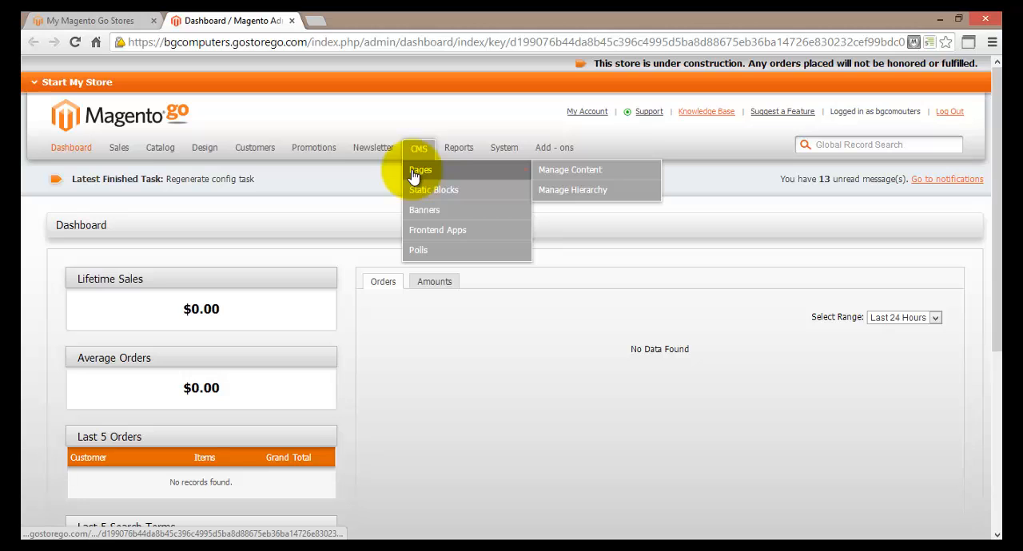
click(631, 177)
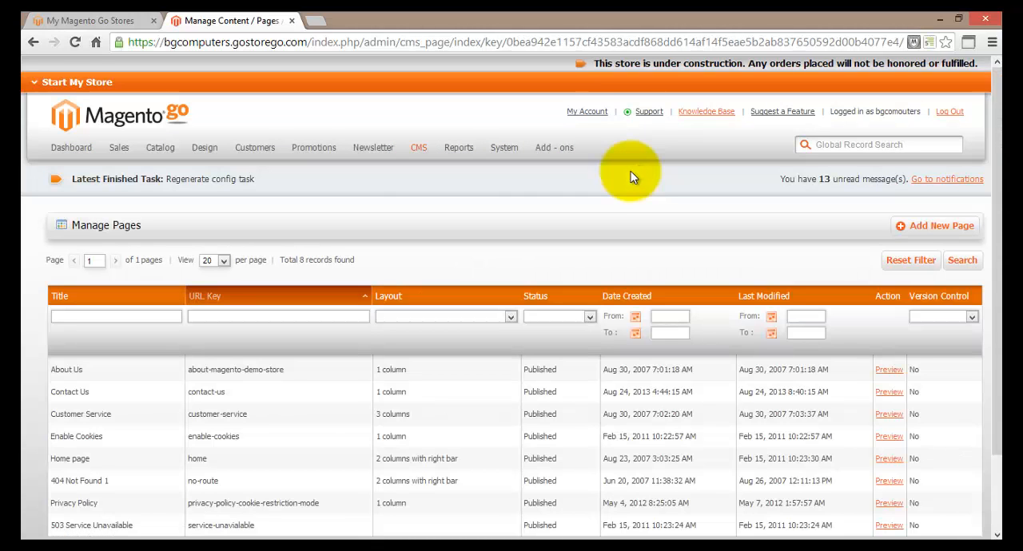
scroll(630, 171, down, 2)
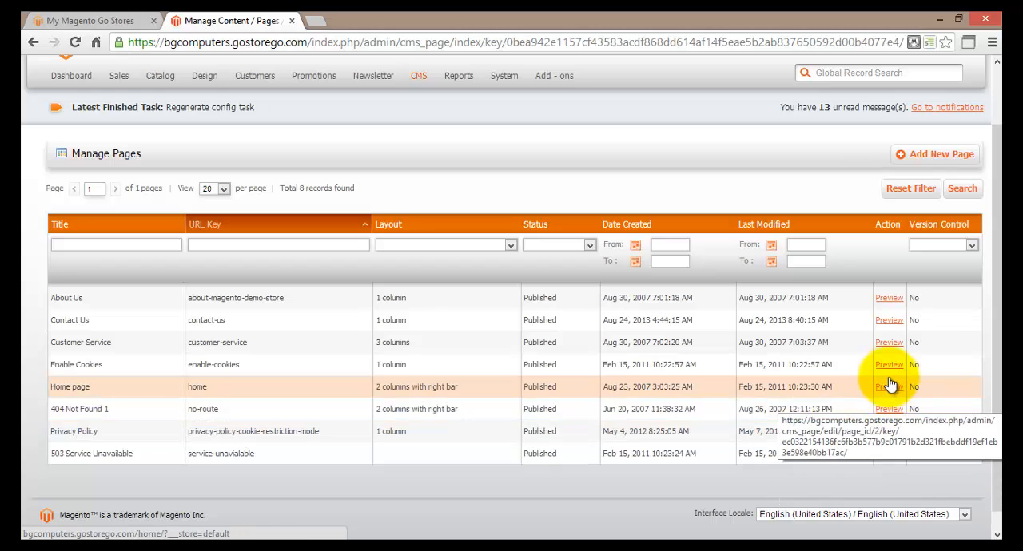
click(888, 322)
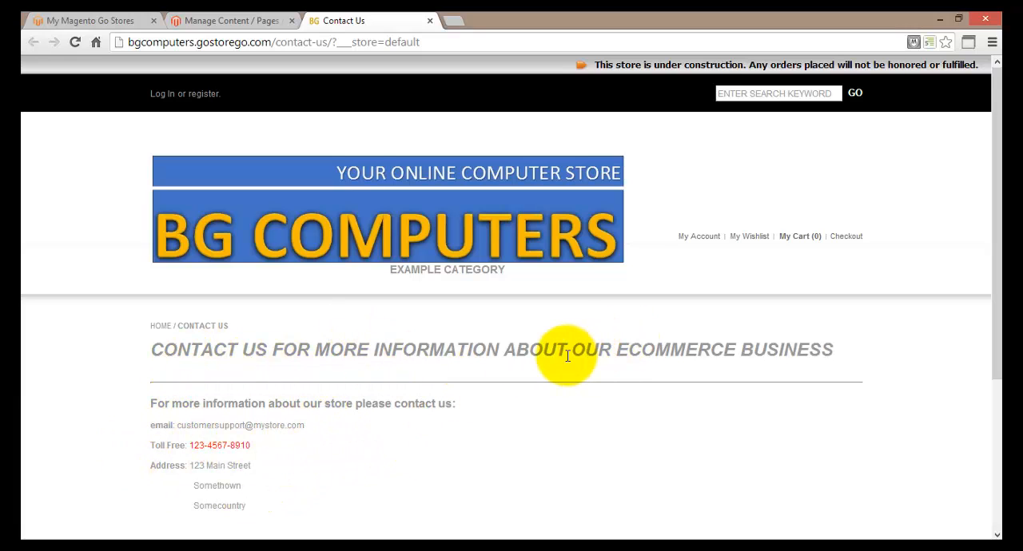
Step: Return to the page list and open the Design settings of the Contact Us page
click(251, 23)
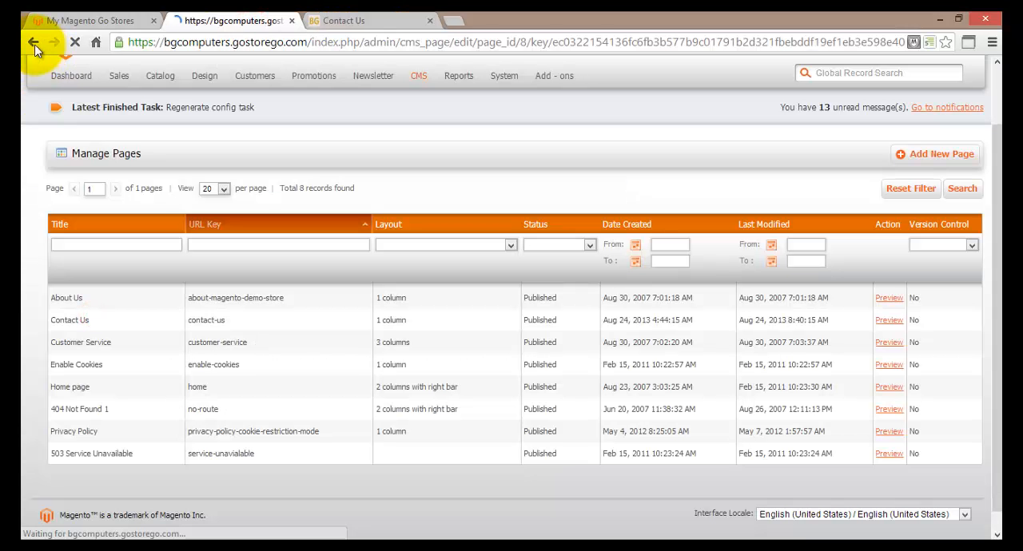
click(34, 47)
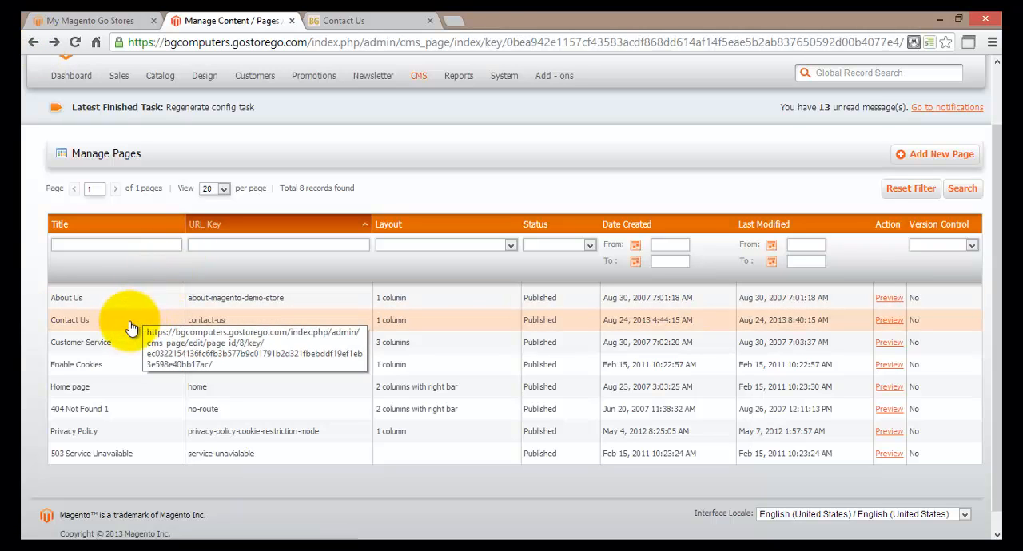
click(130, 328)
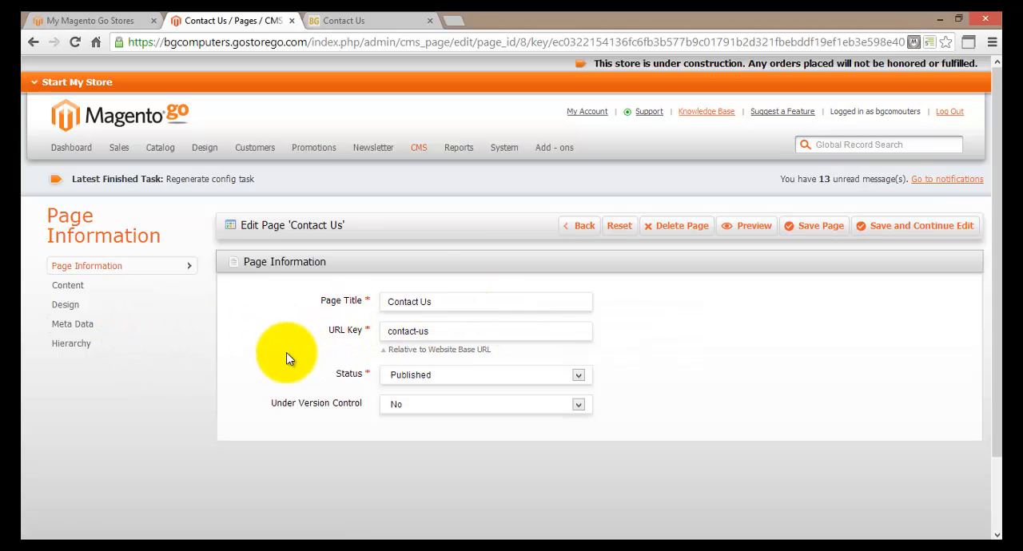
click(124, 311)
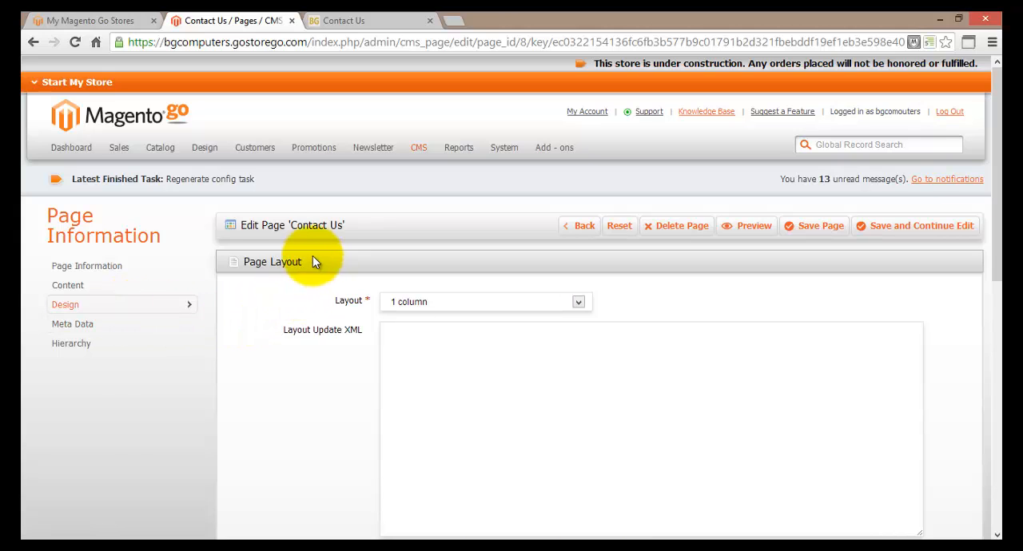
Step: Review the Page Layout and Custom Design settings of the Contact Us page, including the available custom themes
scroll(244, 293, down, 5)
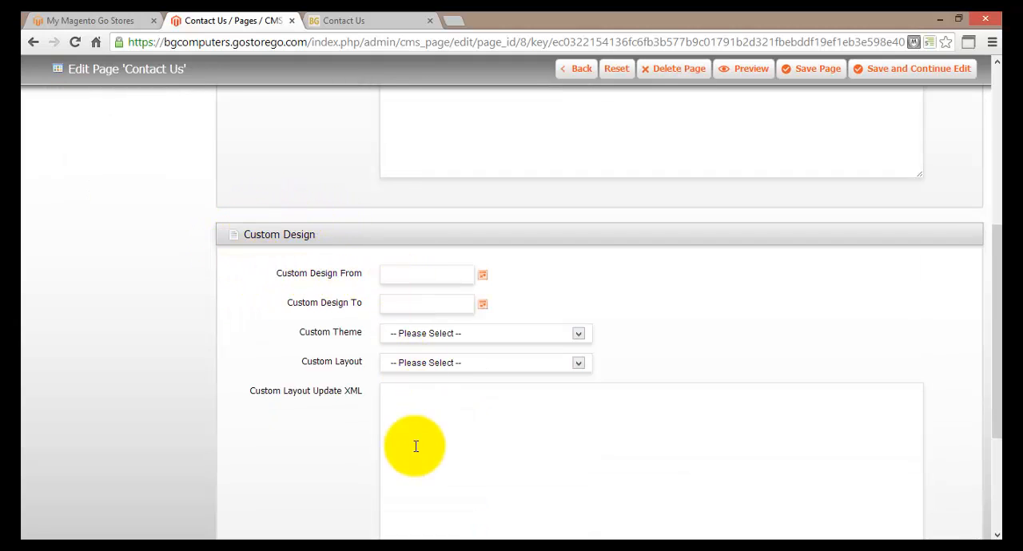
scroll(339, 286, up, 4)
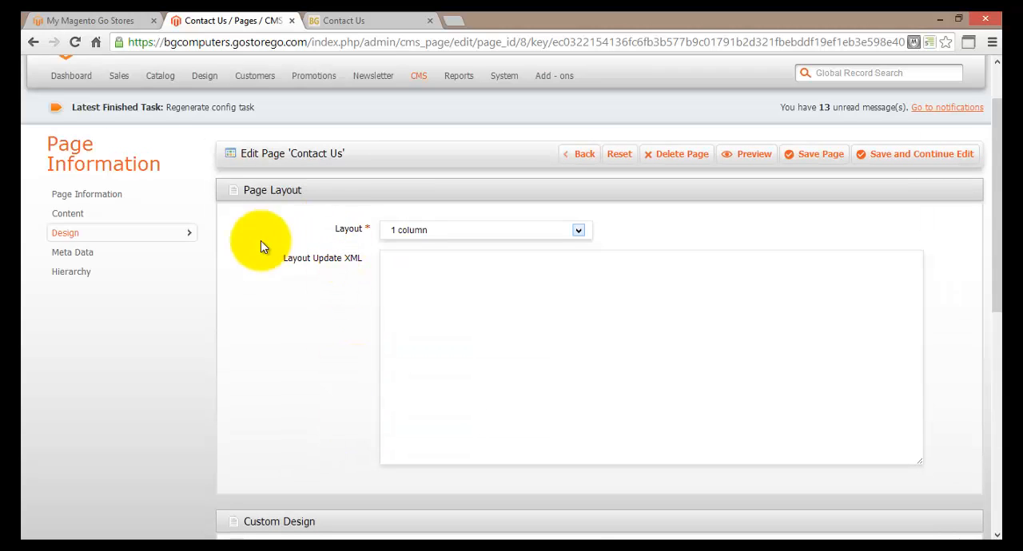
scroll(310, 301, down, 4)
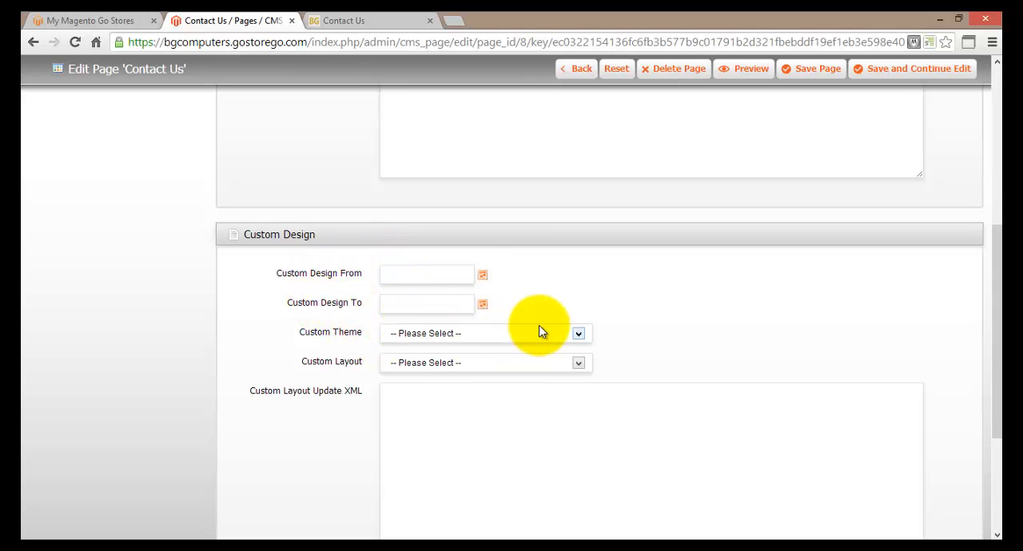
click(578, 334)
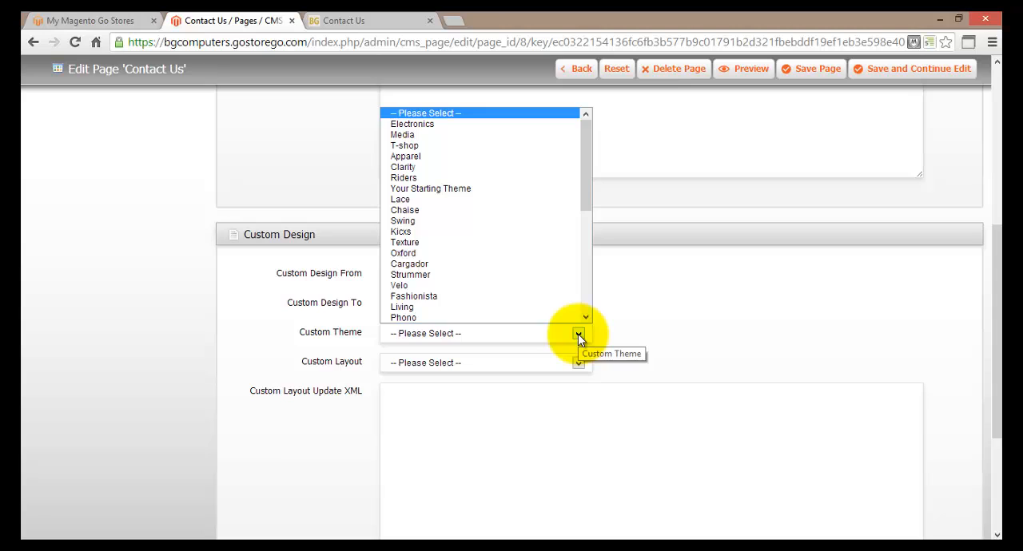
click(577, 334)
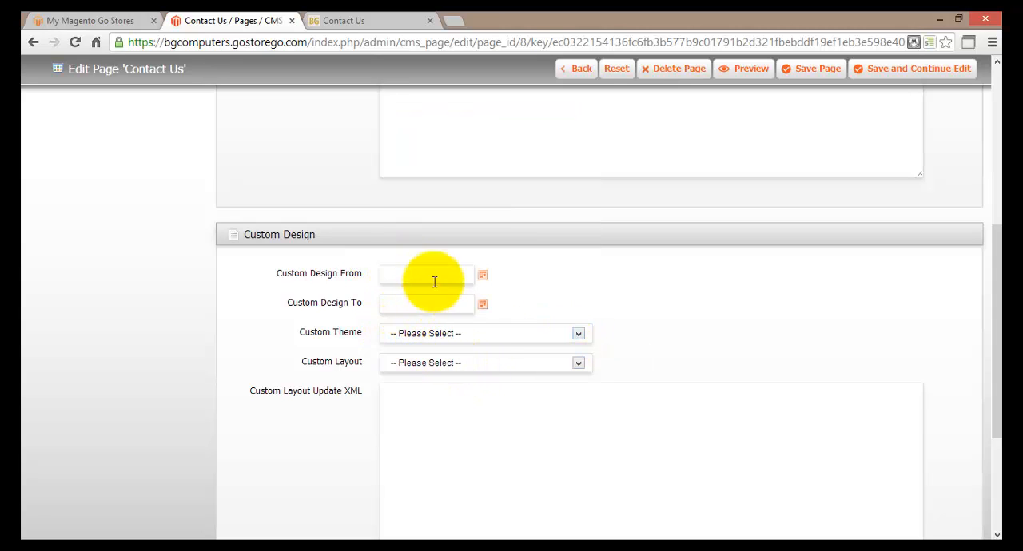
scroll(468, 288, up, 4)
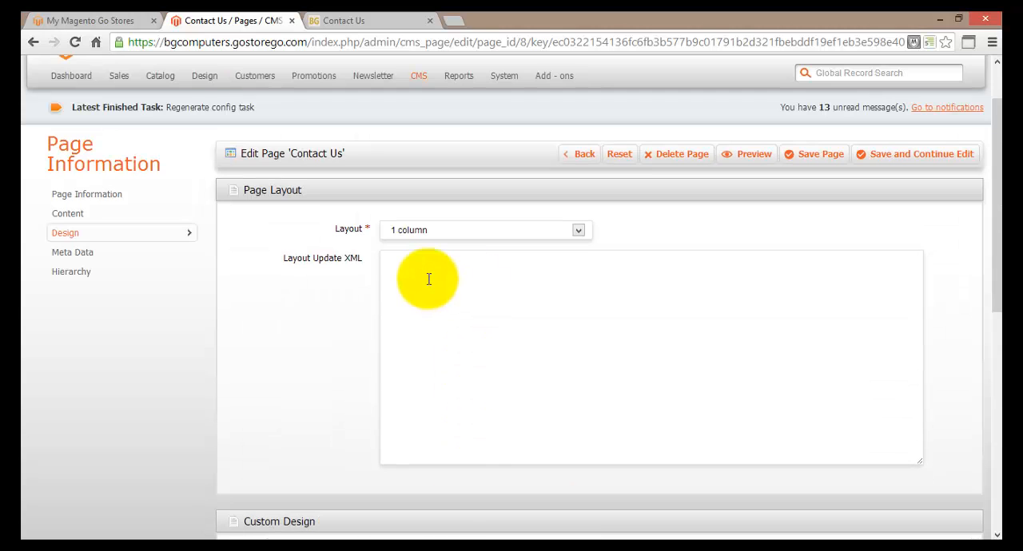
Step: Set the Contact Us page layout to Empty and save the page while staying in its editor
scroll(428, 279, down, 1)
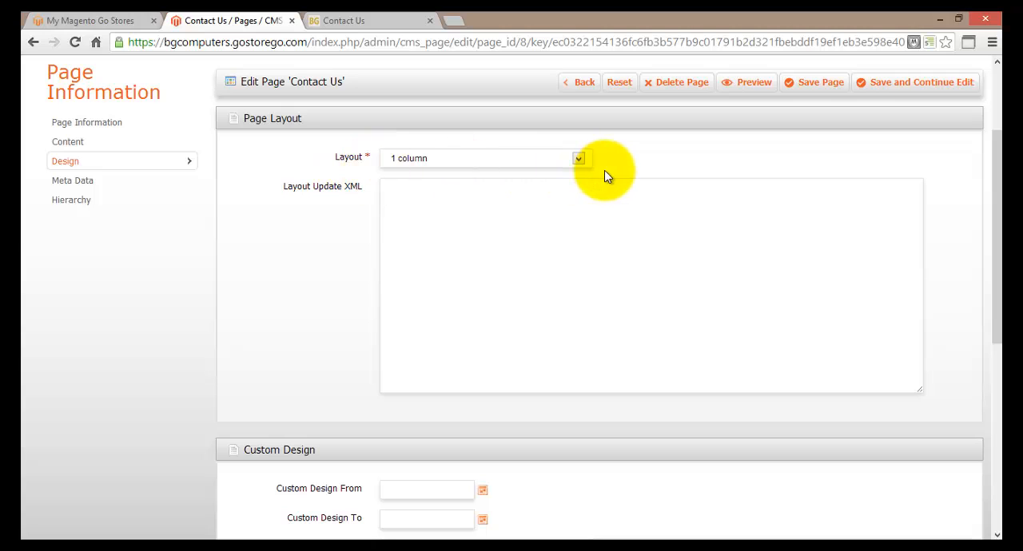
click(579, 159)
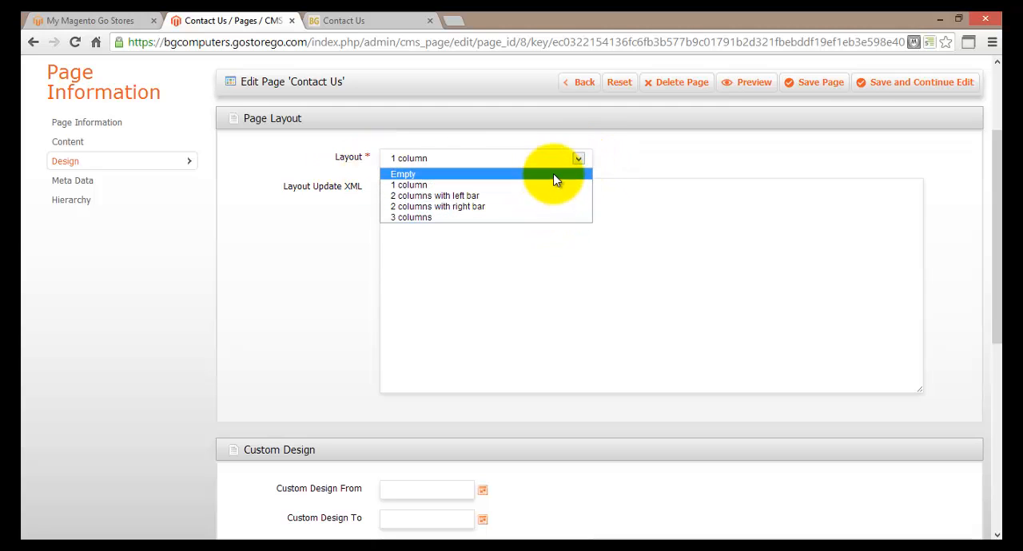
click(553, 174)
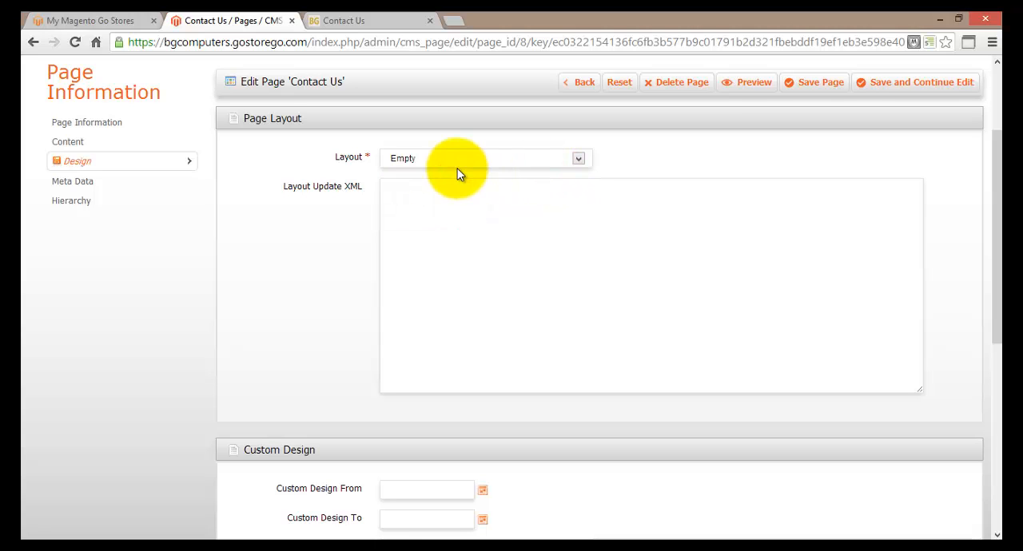
click(881, 96)
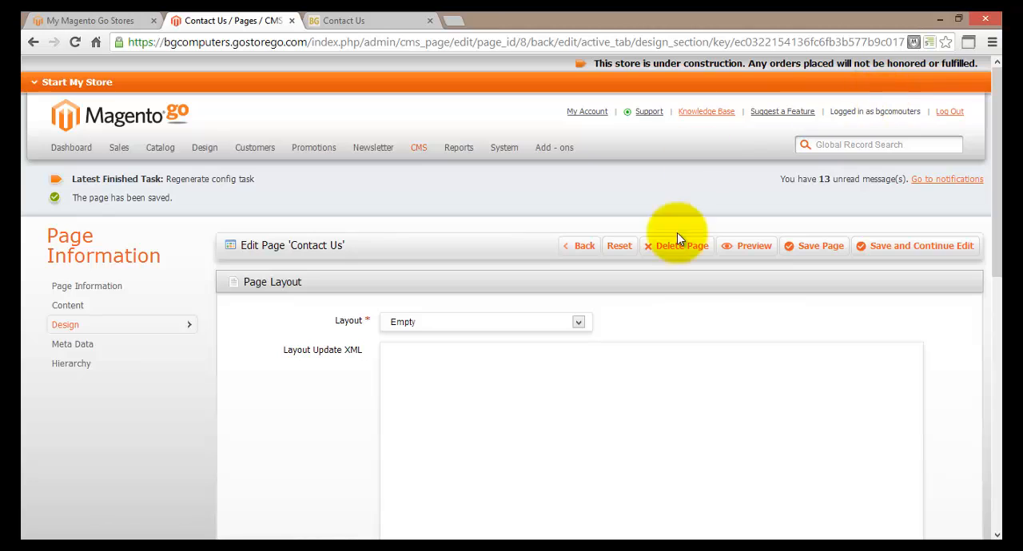
scroll(721, 326, down, 2)
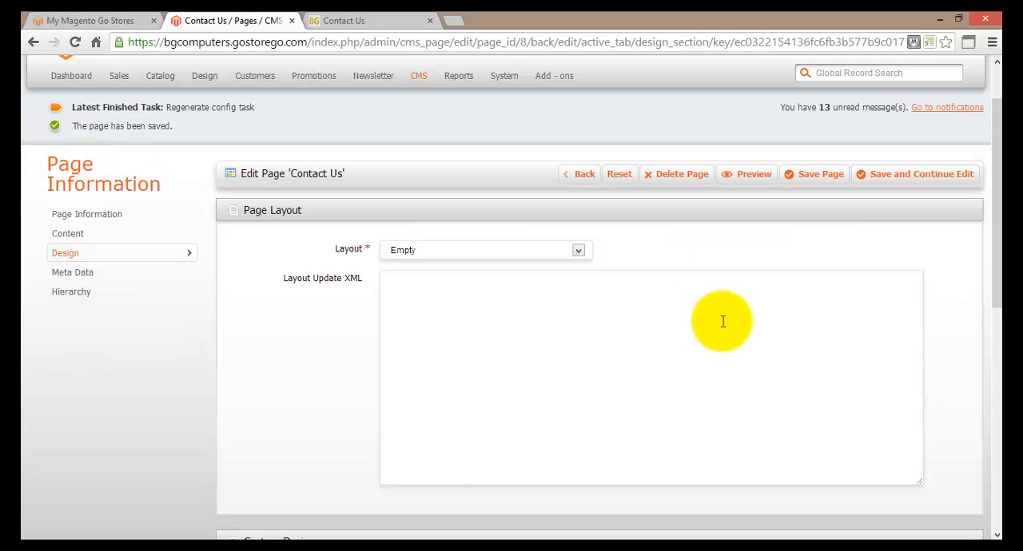
scroll(723, 322, down, 2)
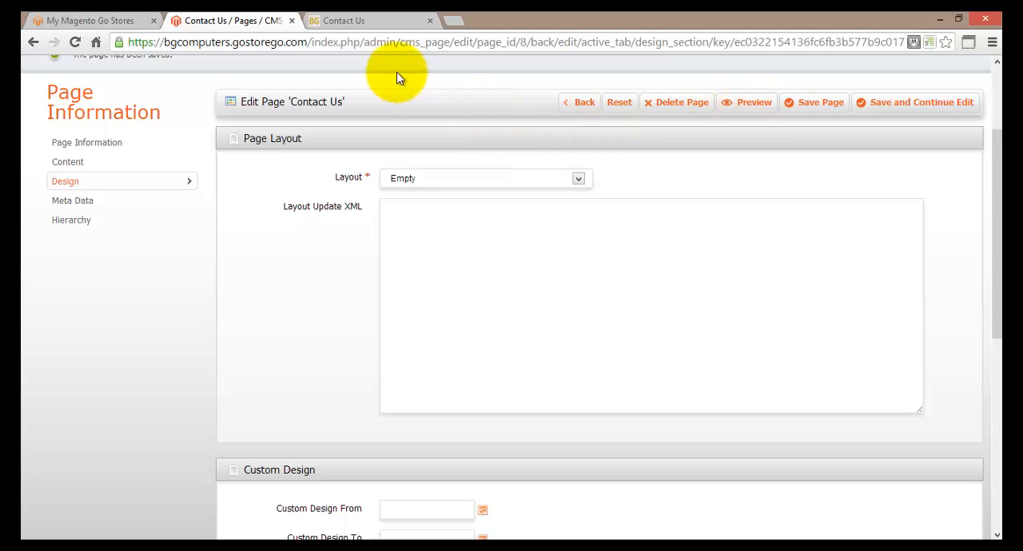
Step: Reload the storefront's Contact Us page and examine how the Empty layout displays
click(370, 24)
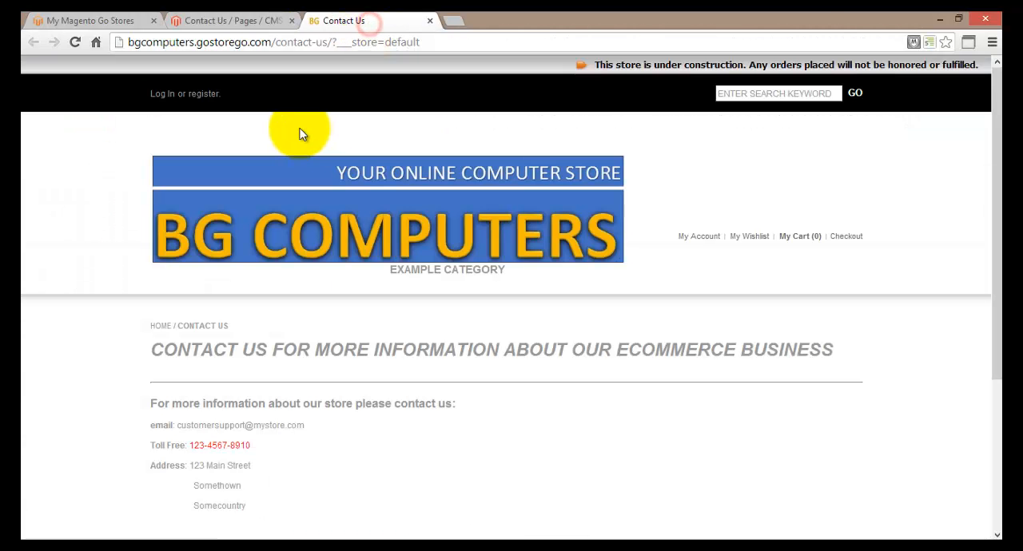
click(76, 44)
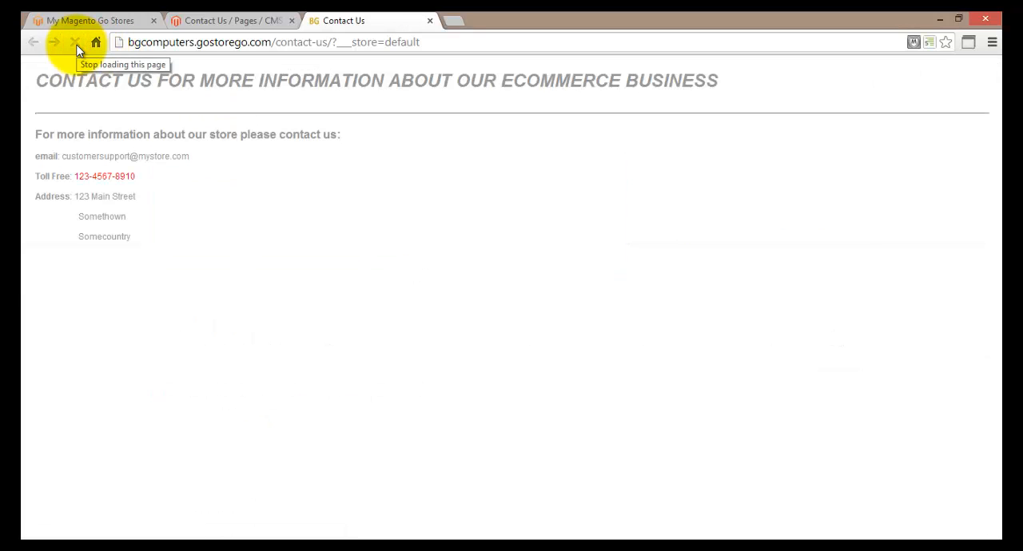
click(192, 21)
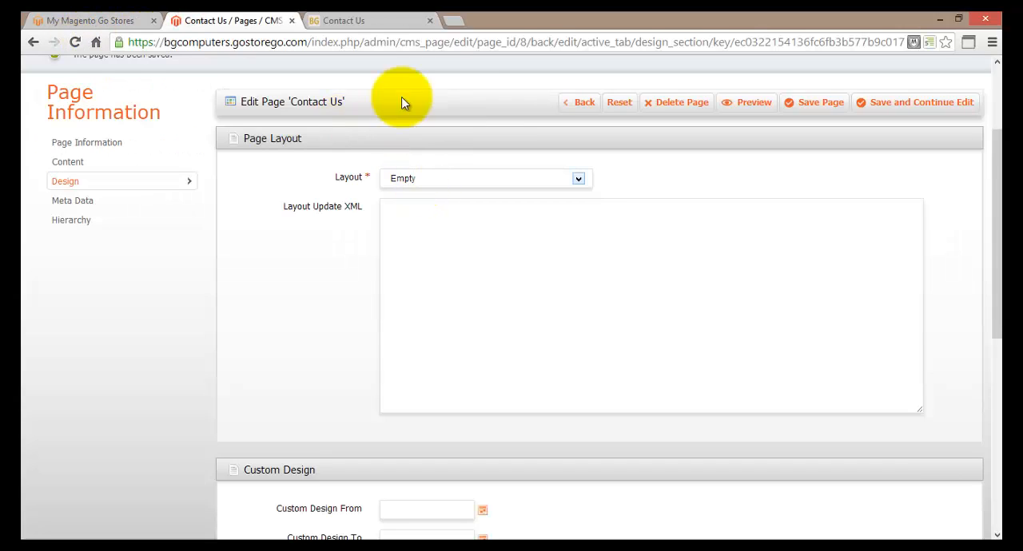
click(376, 19)
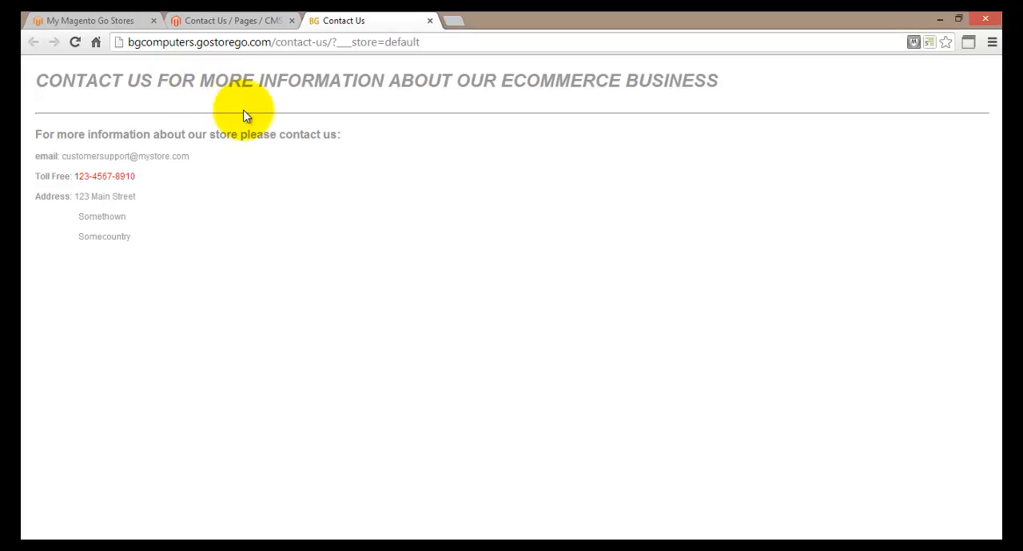
Step: Save the Contact Us page with the 1 column layout and reload its storefront page to check it
click(240, 21)
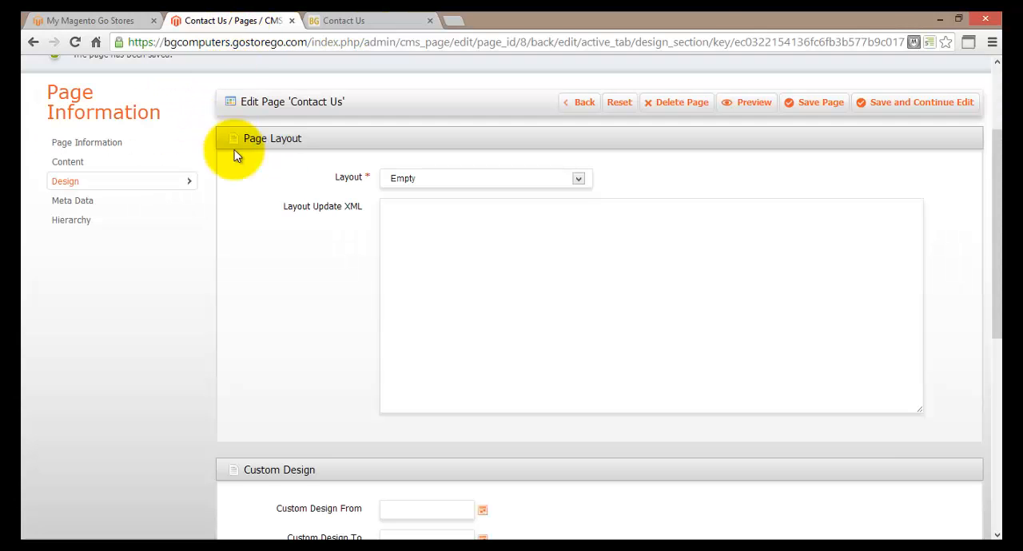
click(574, 180)
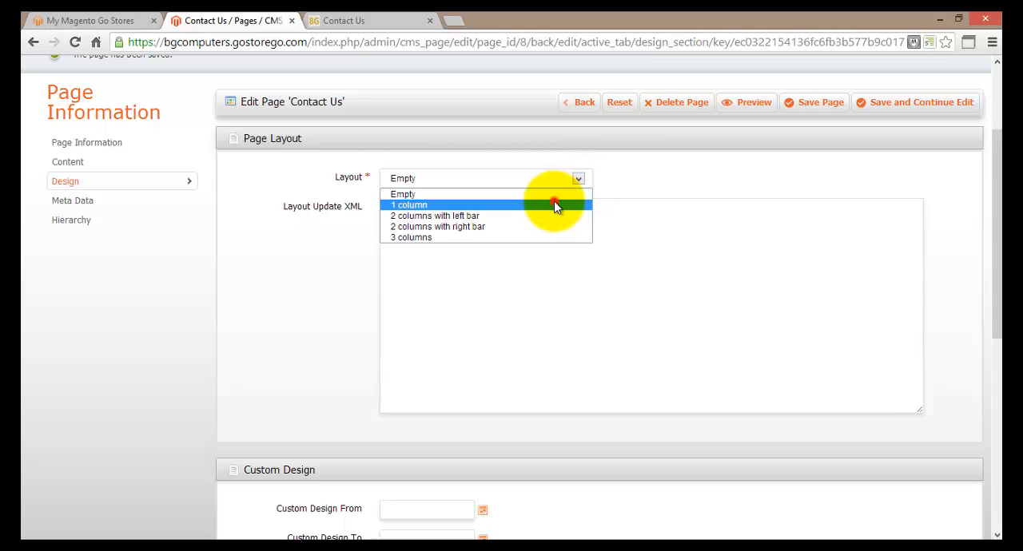
click(556, 205)
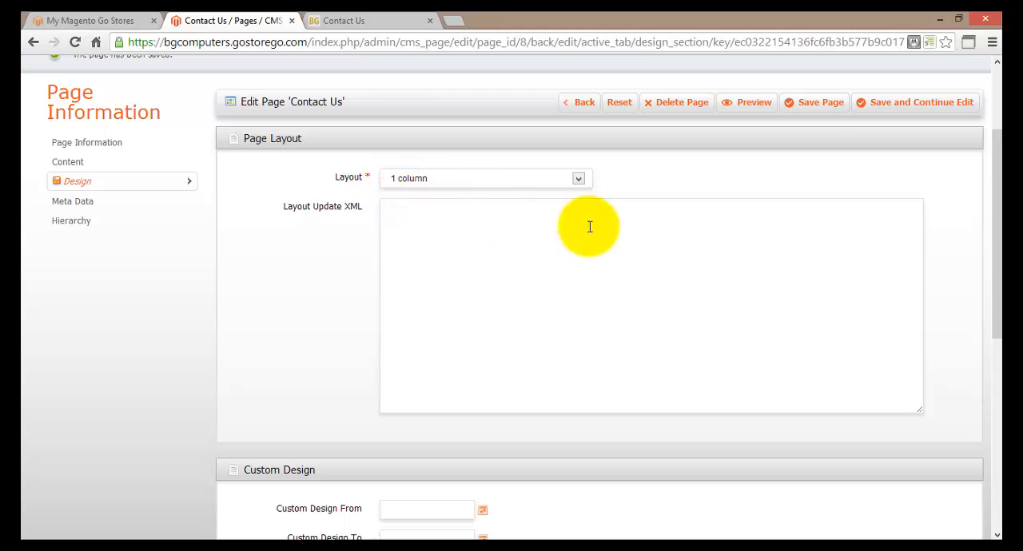
click(884, 112)
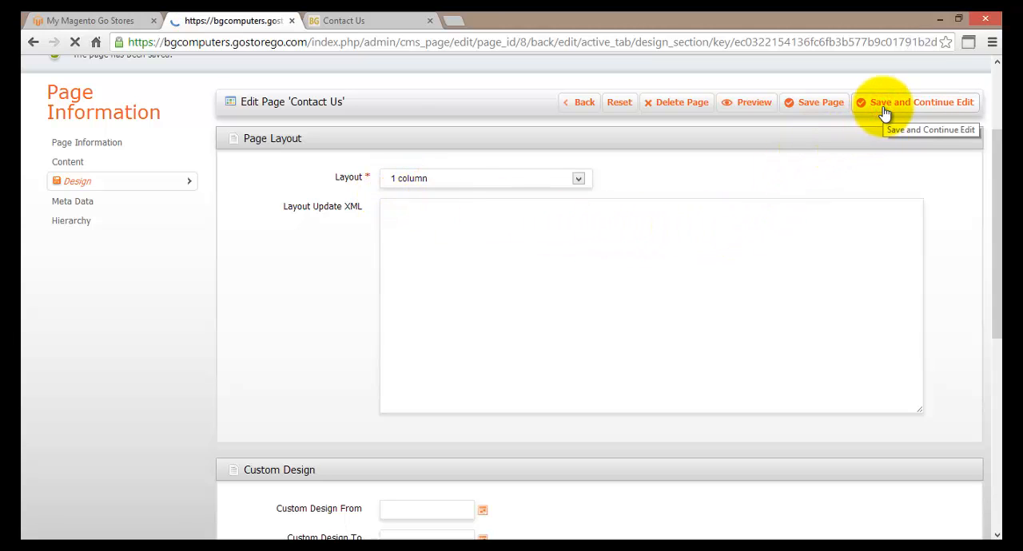
click(884, 113)
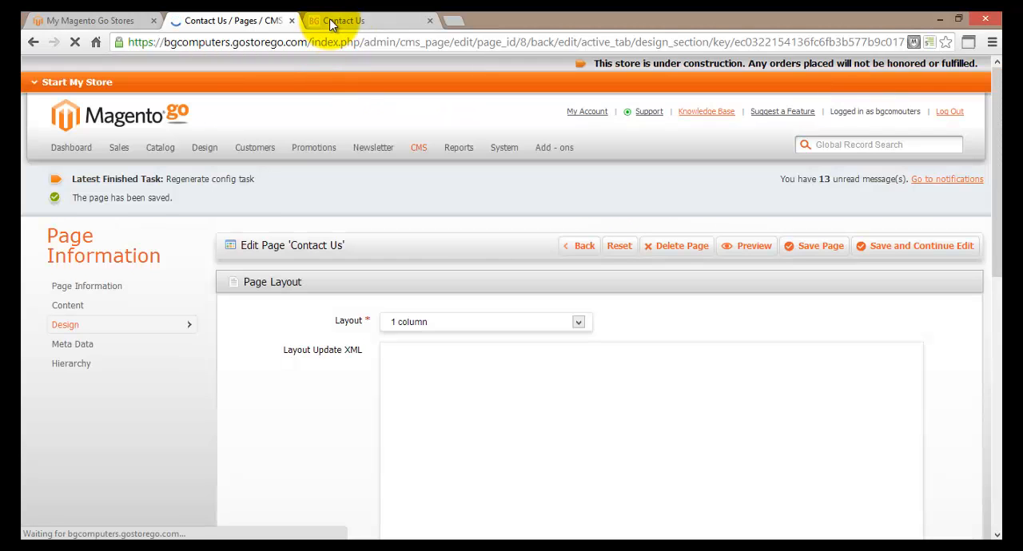
click(329, 19)
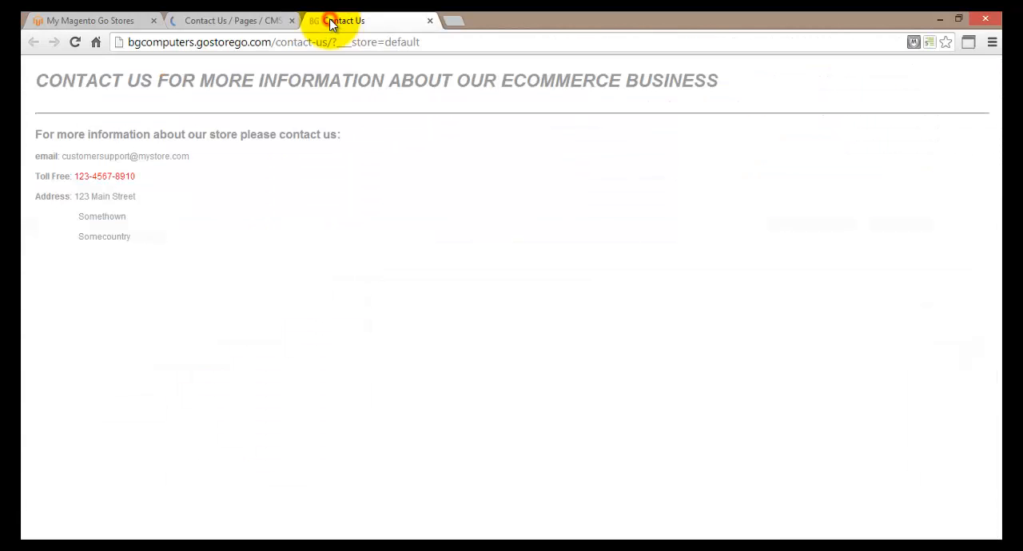
click(74, 42)
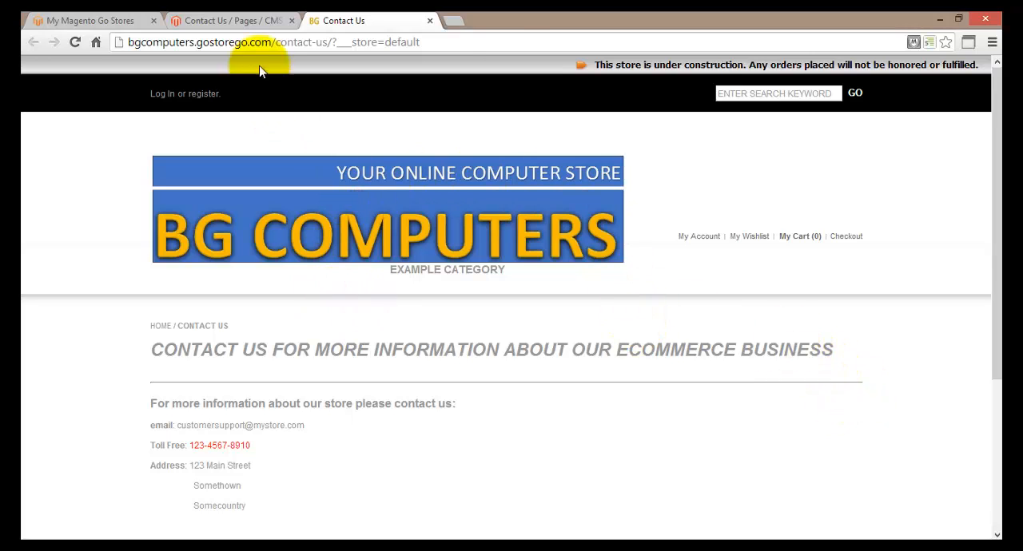
Step: Return to the Contact Us page editor, set the layout to 2 columns with left bar and save the page
click(244, 24)
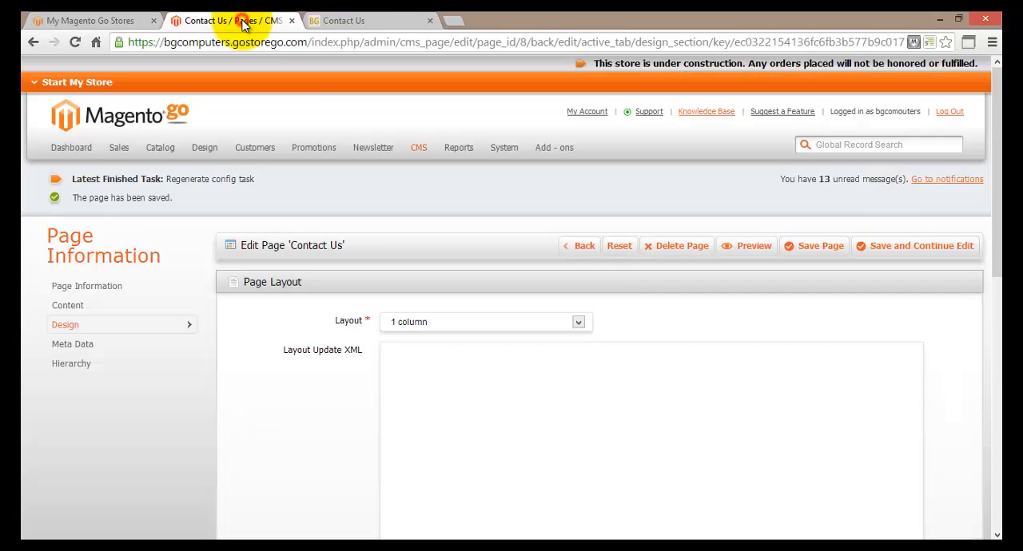
click(580, 322)
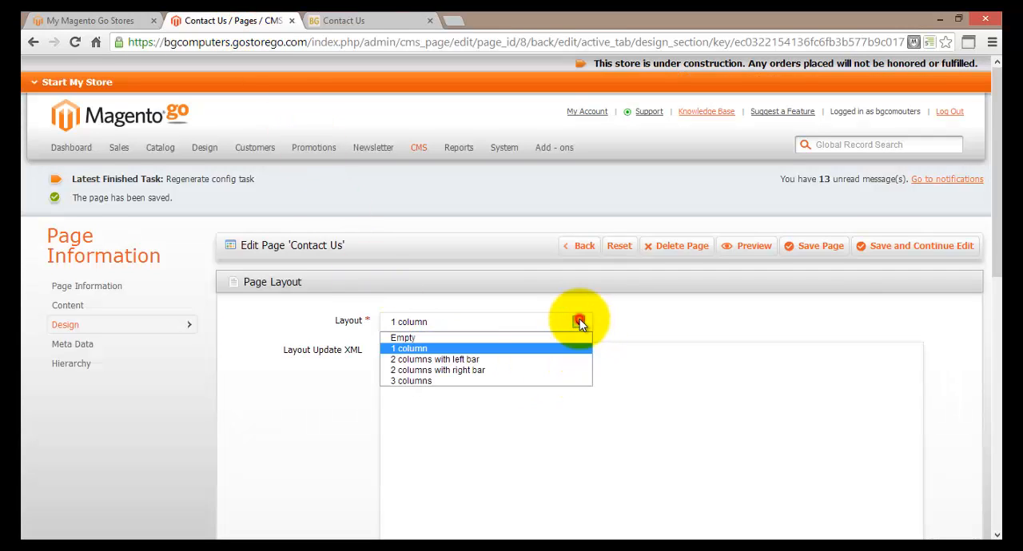
click(517, 359)
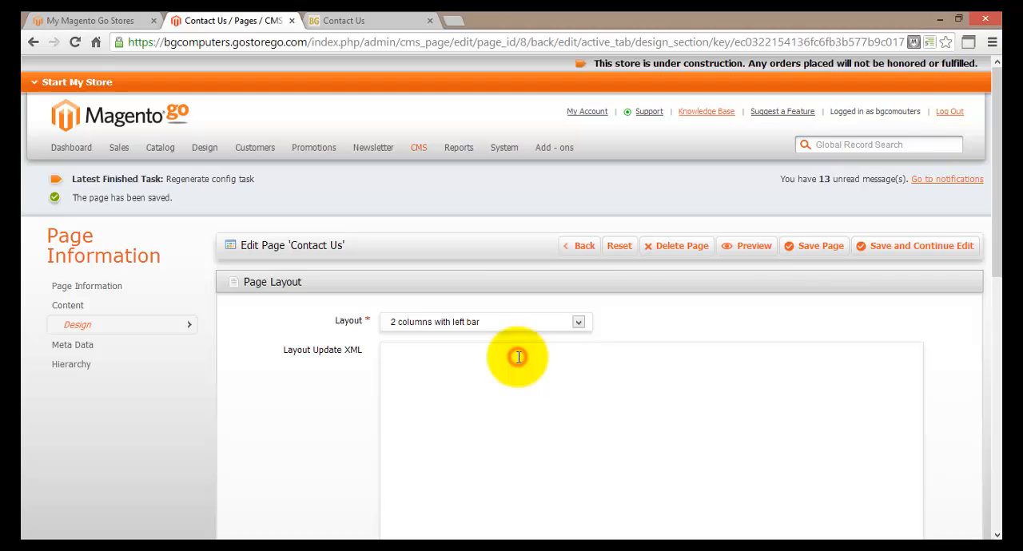
click(867, 255)
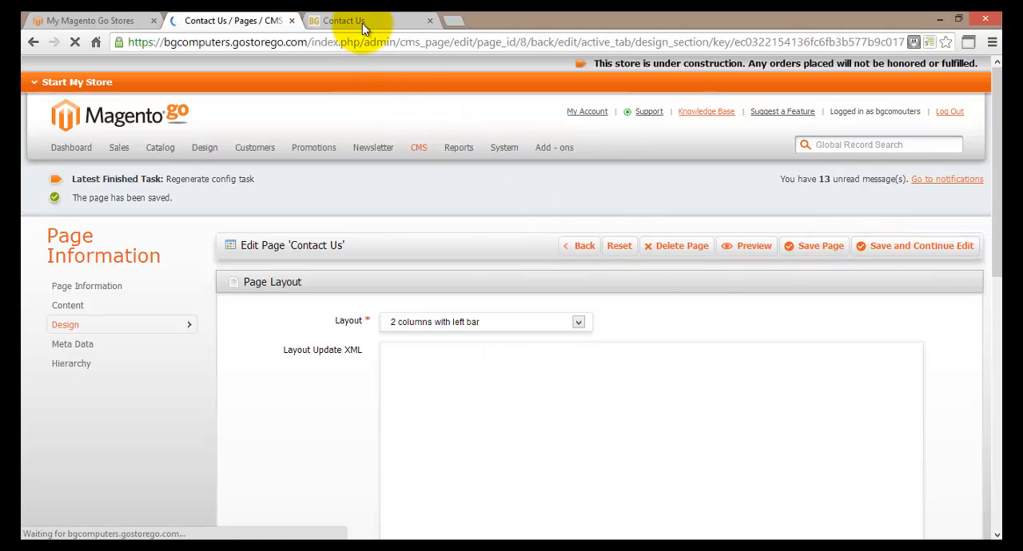
Step: Reload the storefront's Contact Us page and examine how the 2 columns with left bar layout displays
click(362, 23)
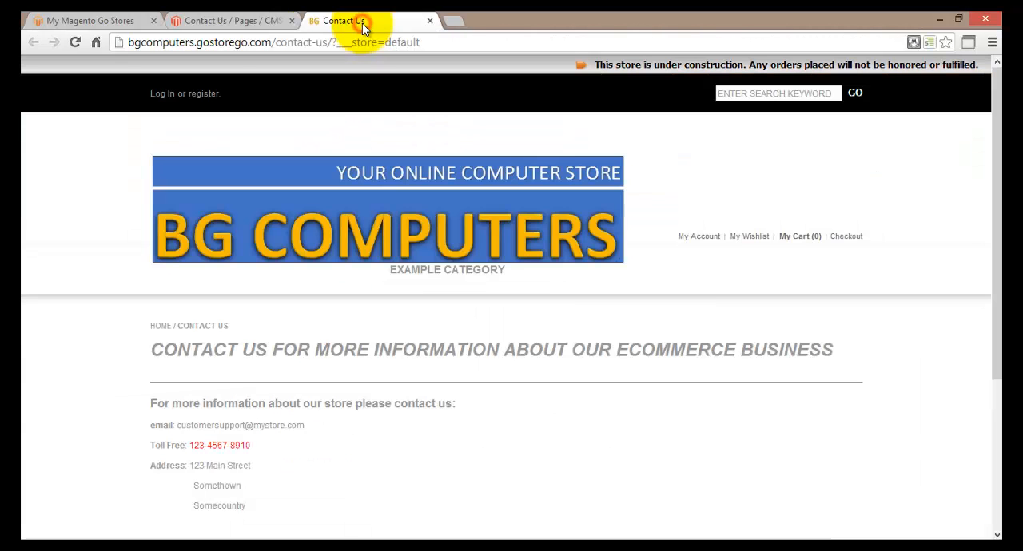
click(74, 41)
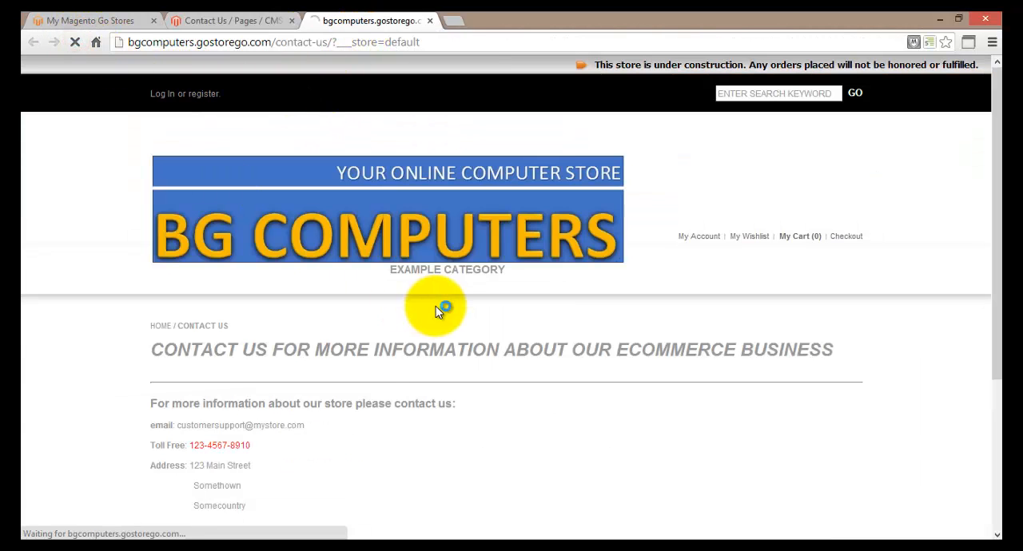
scroll(416, 308, down, 1)
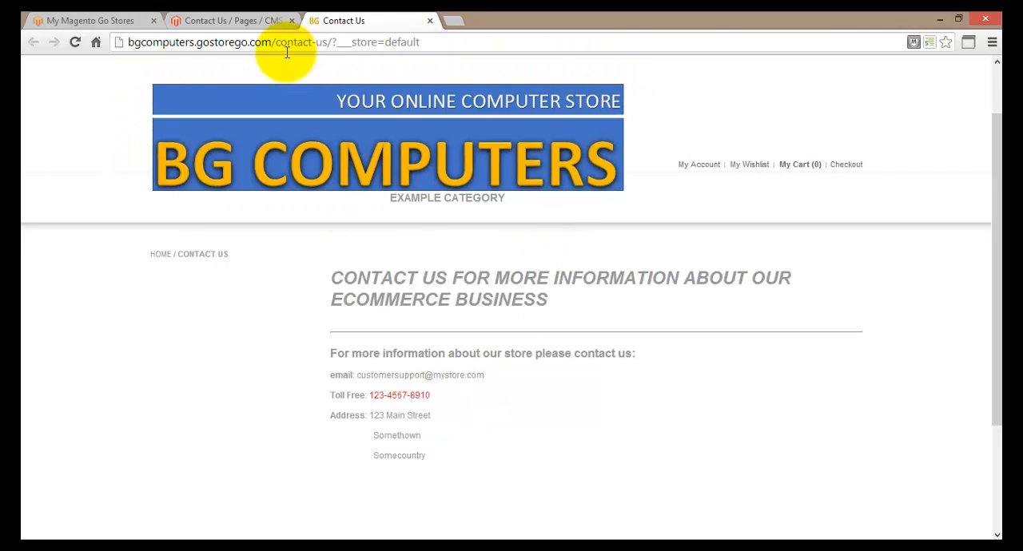
Step: Return to the Contact Us page editor, set the layout to 2 columns with right bar and save while continuing to edit
click(244, 20)
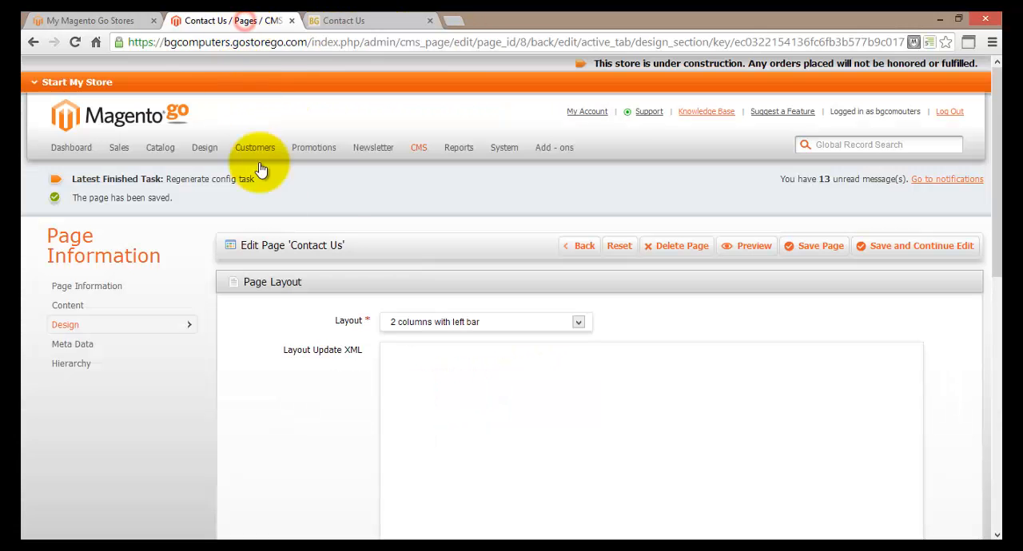
click(578, 321)
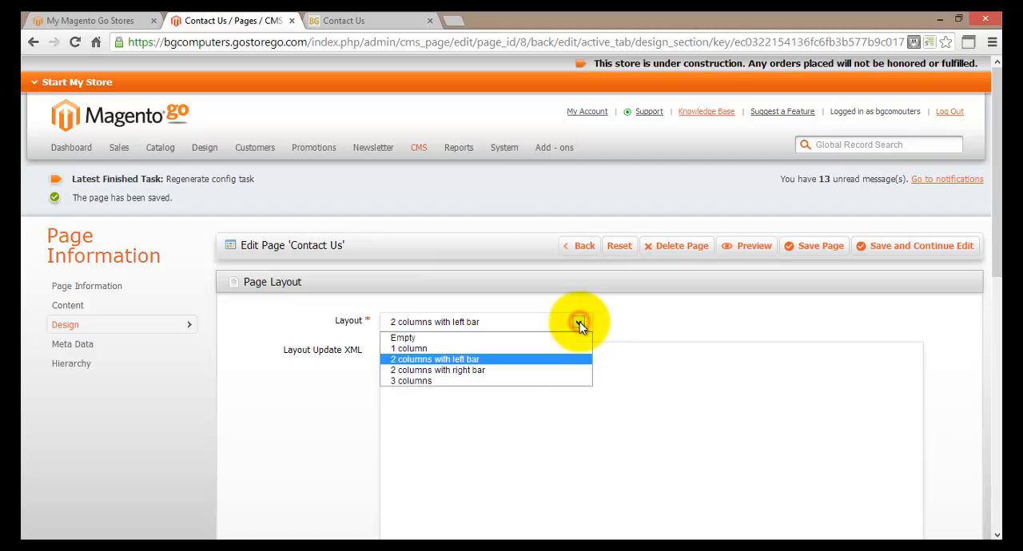
click(508, 370)
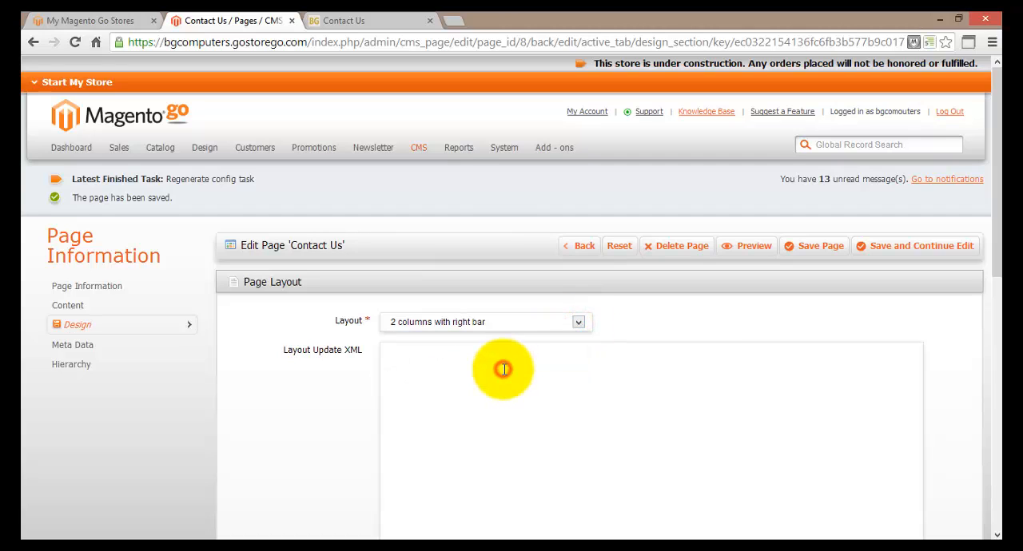
click(887, 244)
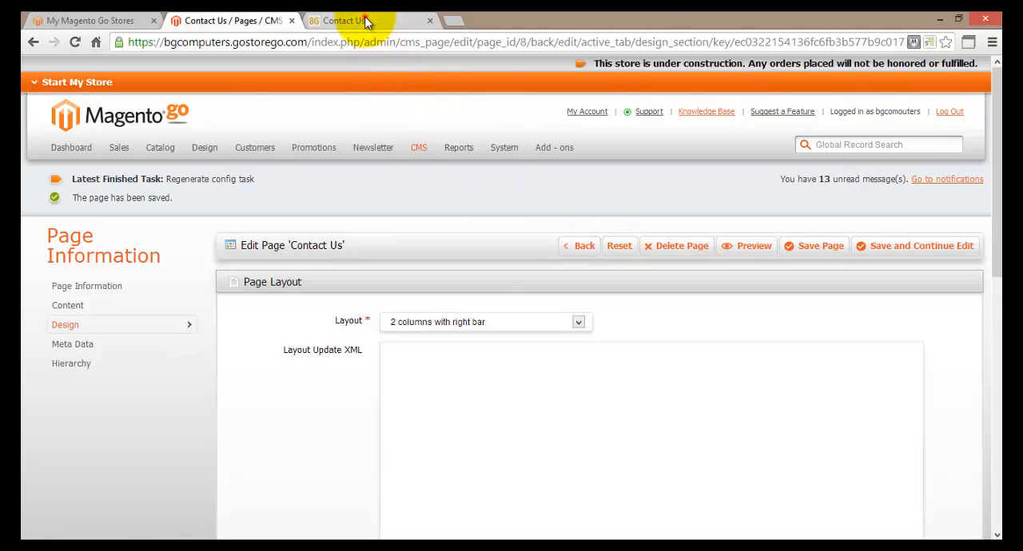
Step: Reload the storefront's Contact Us page and examine the right sidebar and footer in the 2 columns with right bar layout
click(364, 20)
click(75, 44)
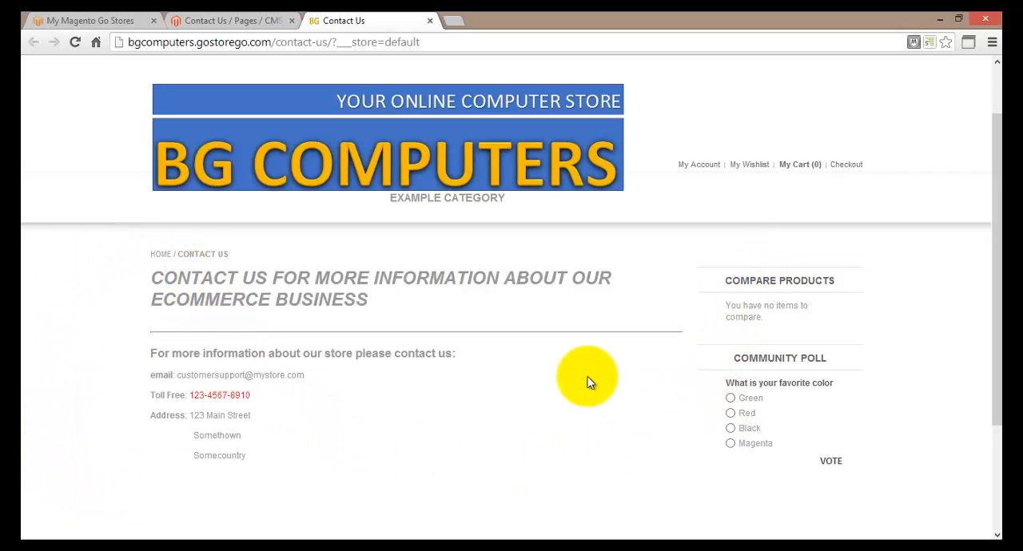
scroll(586, 375, down, 3)
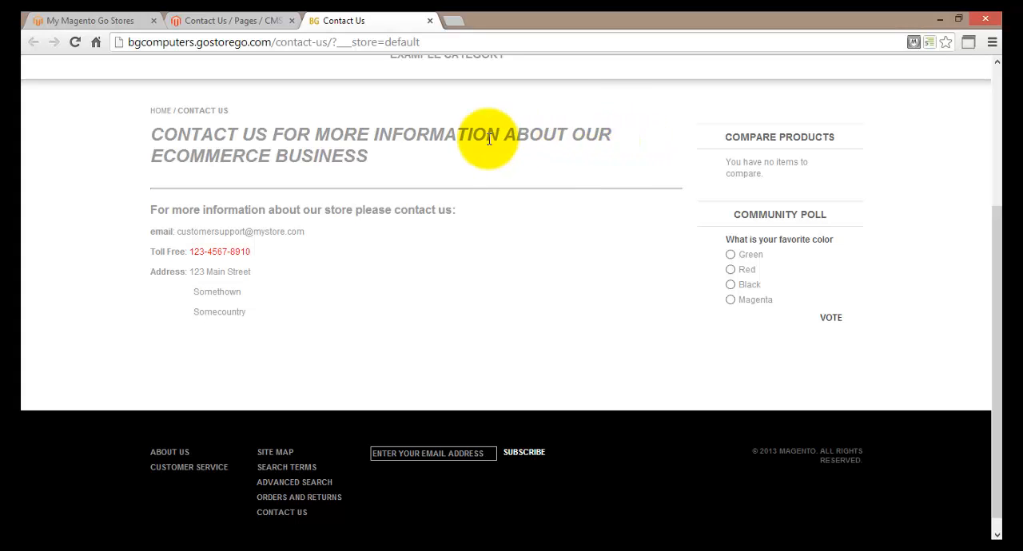
scroll(901, 155, up, 1)
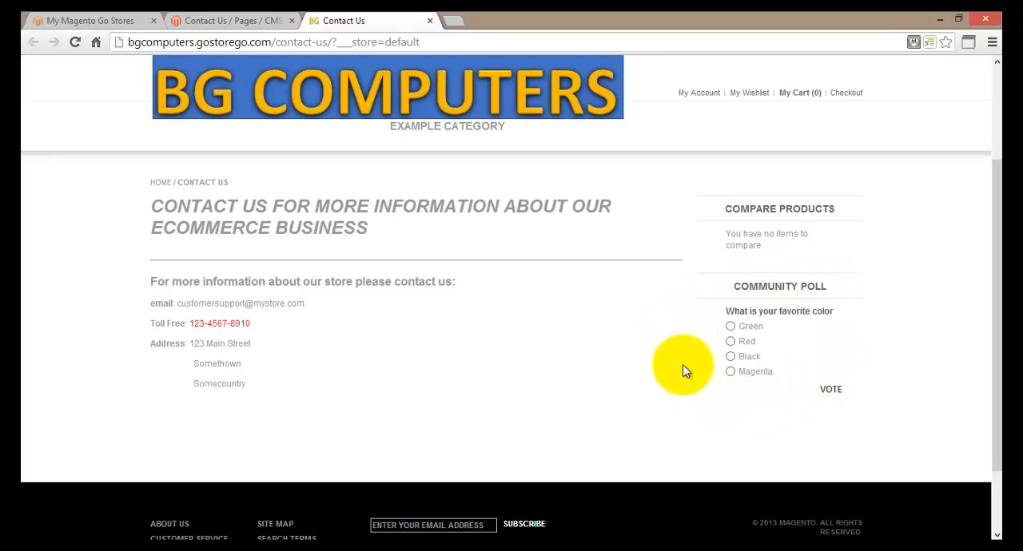
scroll(683, 369, up, 2)
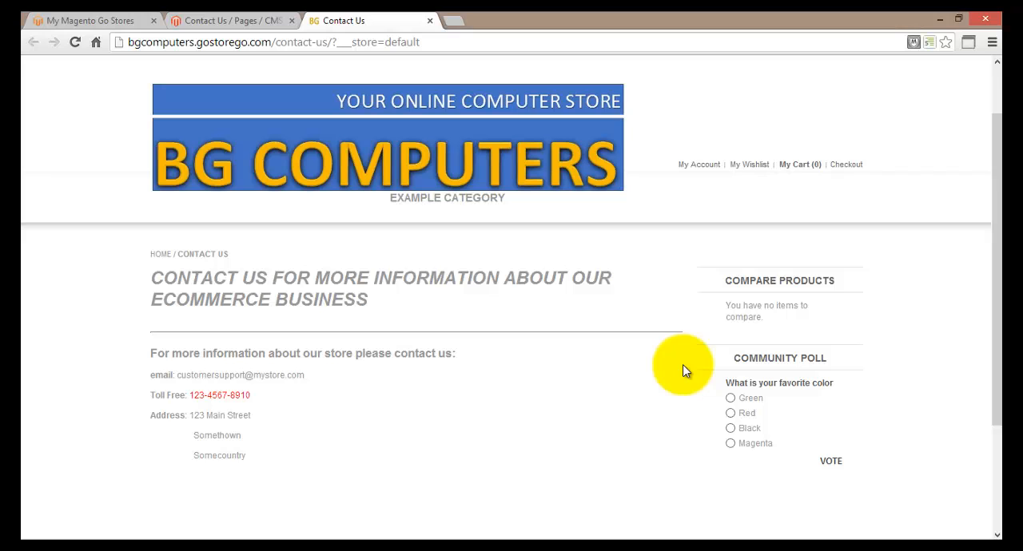
scroll(683, 371, down, 2)
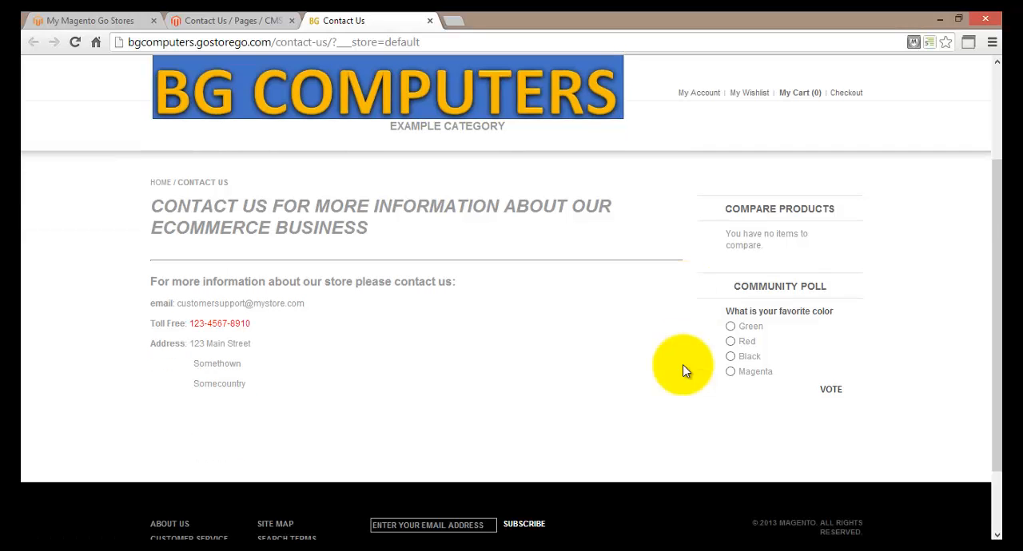
Step: Save the Contact Us page with the 3 columns layout and reload its storefront page to check it
click(225, 19)
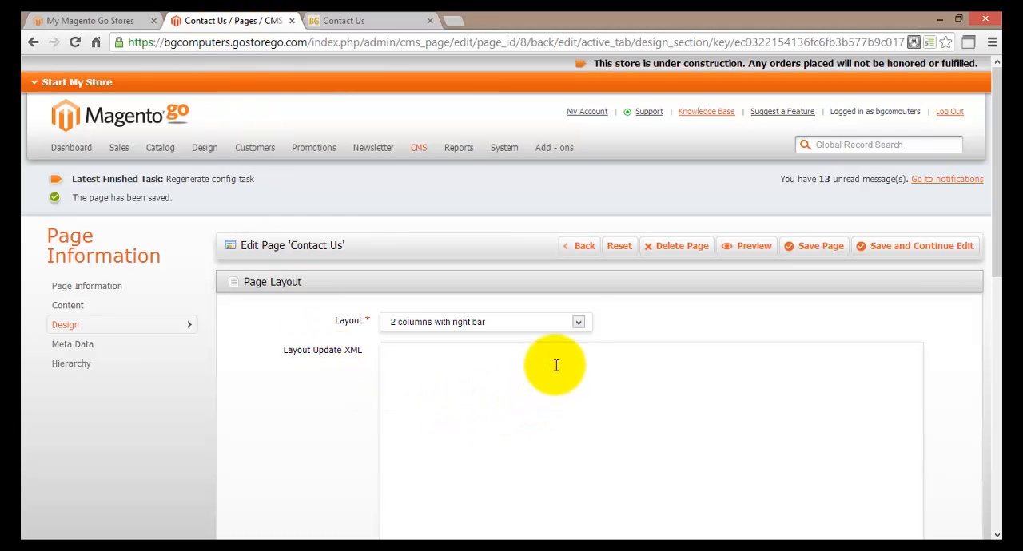
click(579, 322)
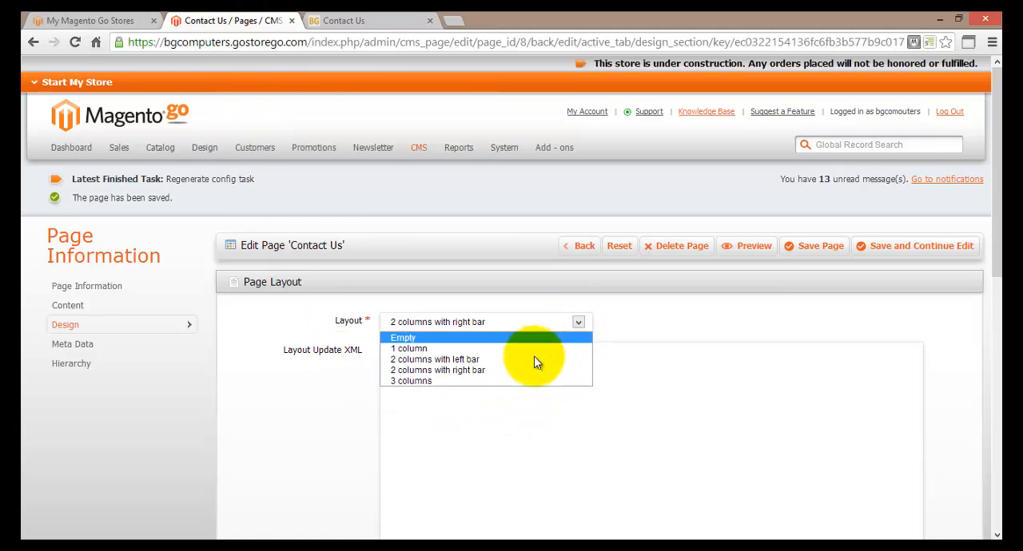
click(472, 382)
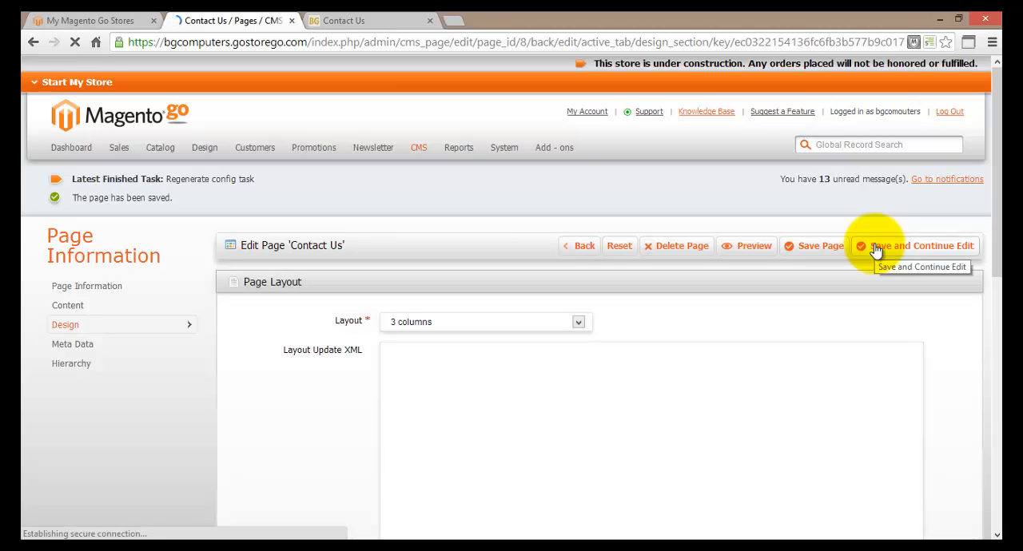
click(369, 23)
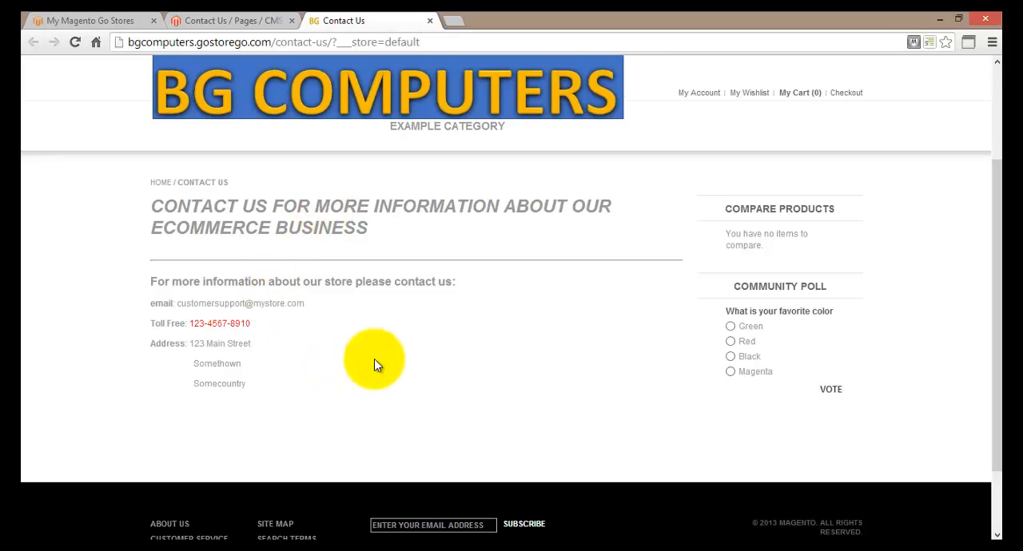
click(75, 43)
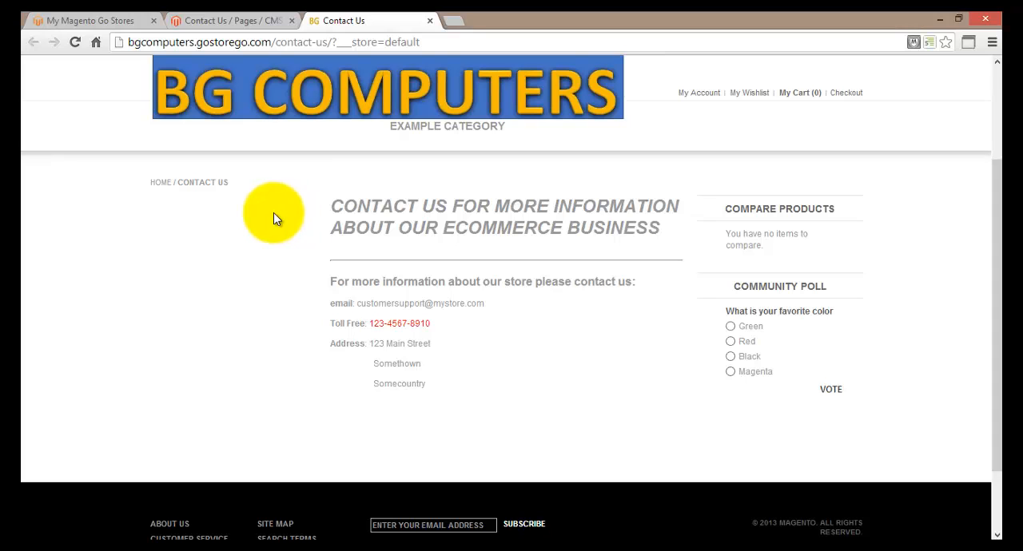
Step: Return to the Contact Us page editor and place the cursor in the empty Layout Update XML field
click(232, 21)
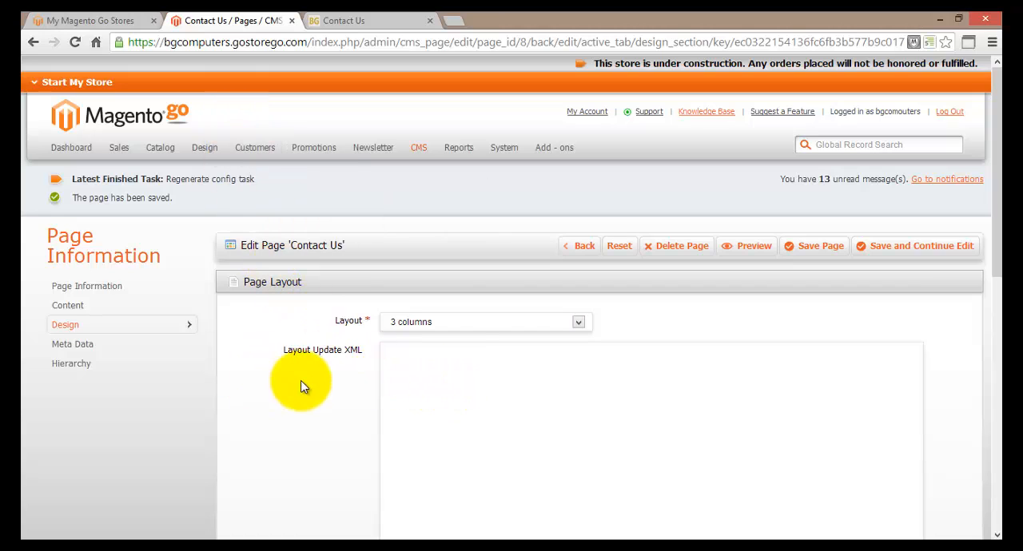
mouse_move(419, 148)
mouse_move(420, 169)
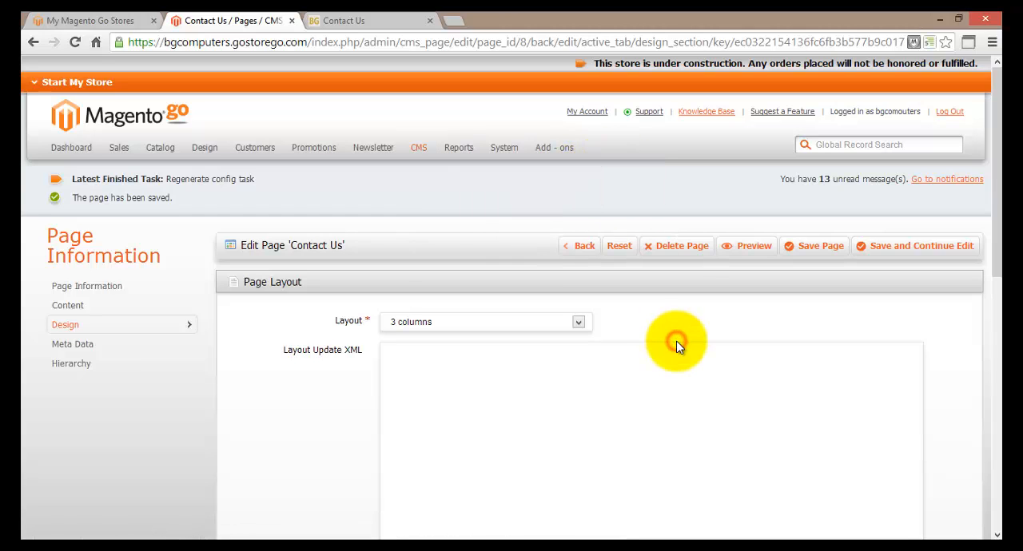
scroll(676, 344, down, 1)
scroll(676, 348, down, 1)
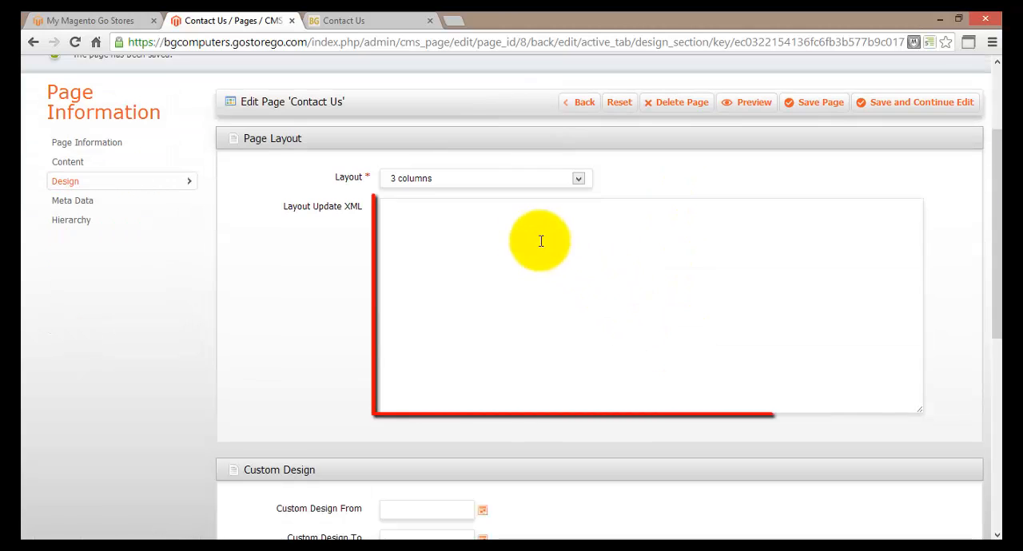
click(407, 219)
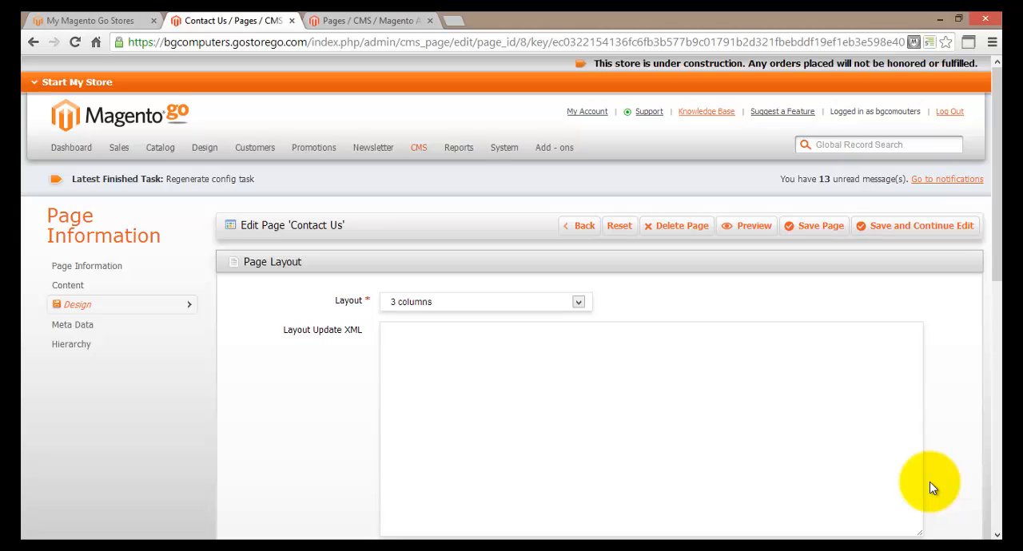
Step: Check the Custom Design From calendar and choose 8/28/13 as the Custom Design To date
scroll(931, 487, down, 3)
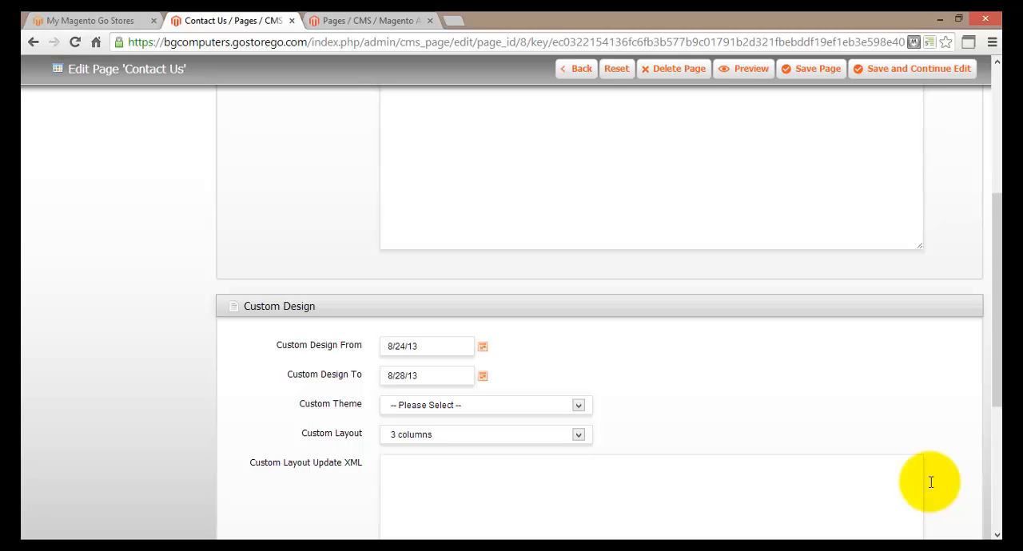
click(483, 346)
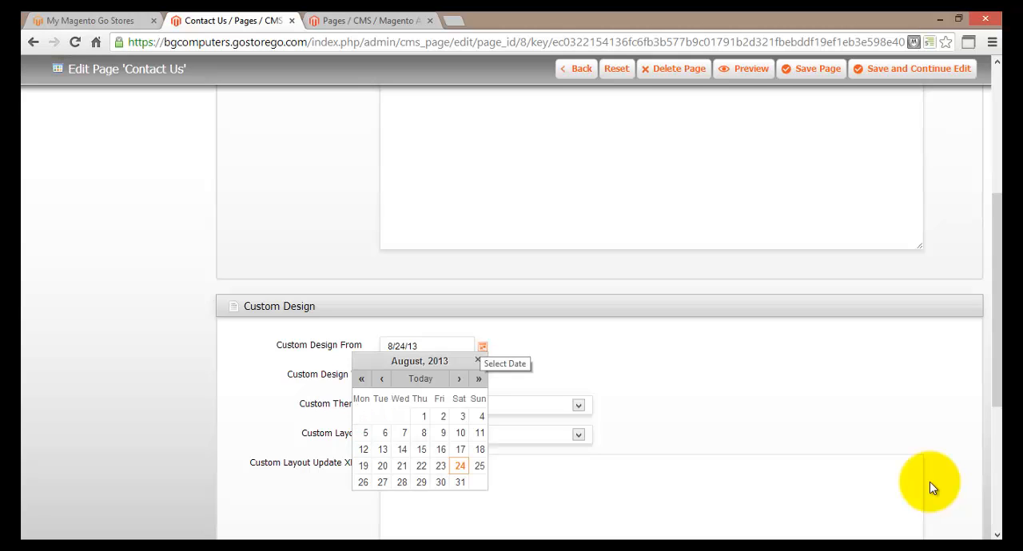
click(483, 347)
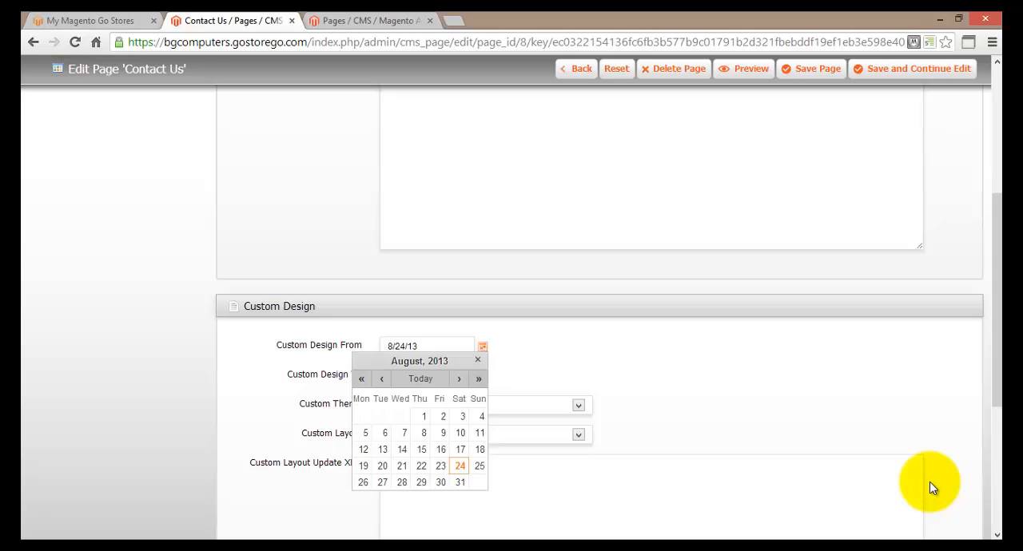
click(478, 360)
click(483, 376)
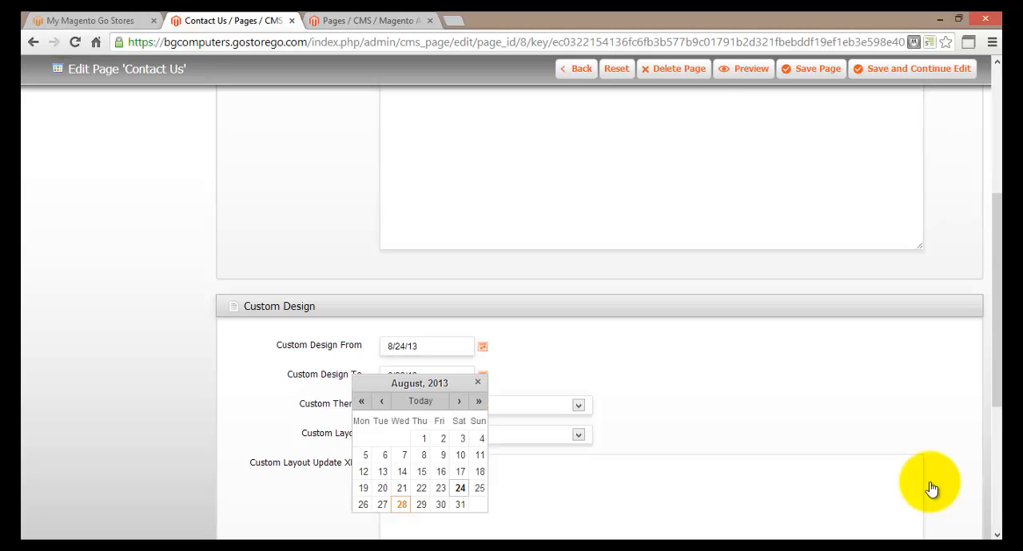
click(401, 504)
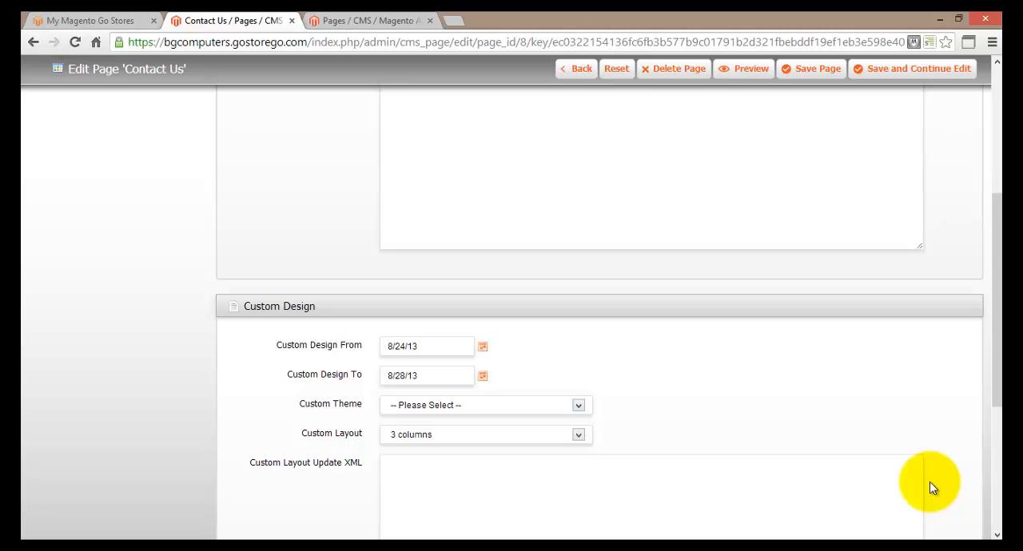
Step: Look through the available custom themes, set the Custom Theme to Swing and keep the Custom Layout at 3 columns
scroll(929, 487, down, 1)
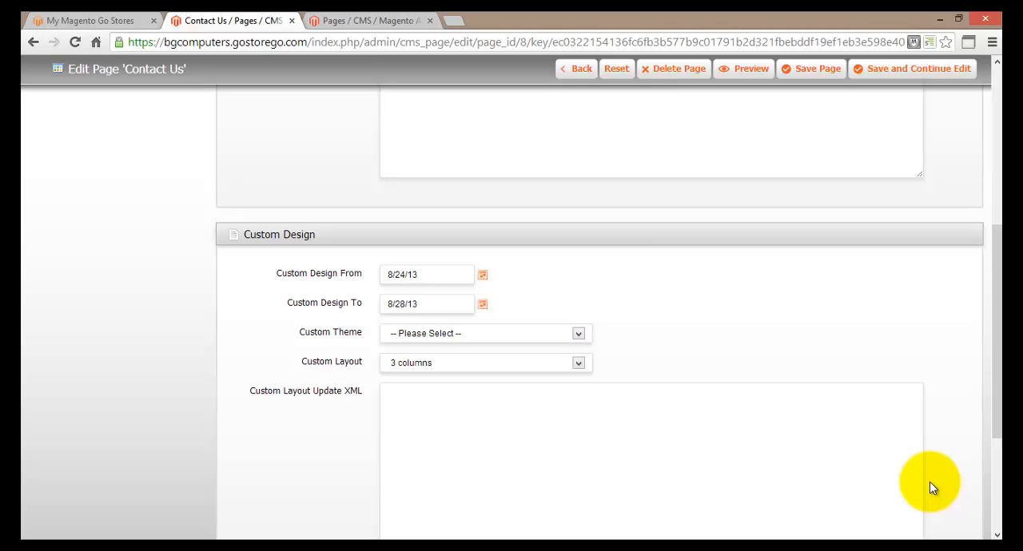
click(578, 334)
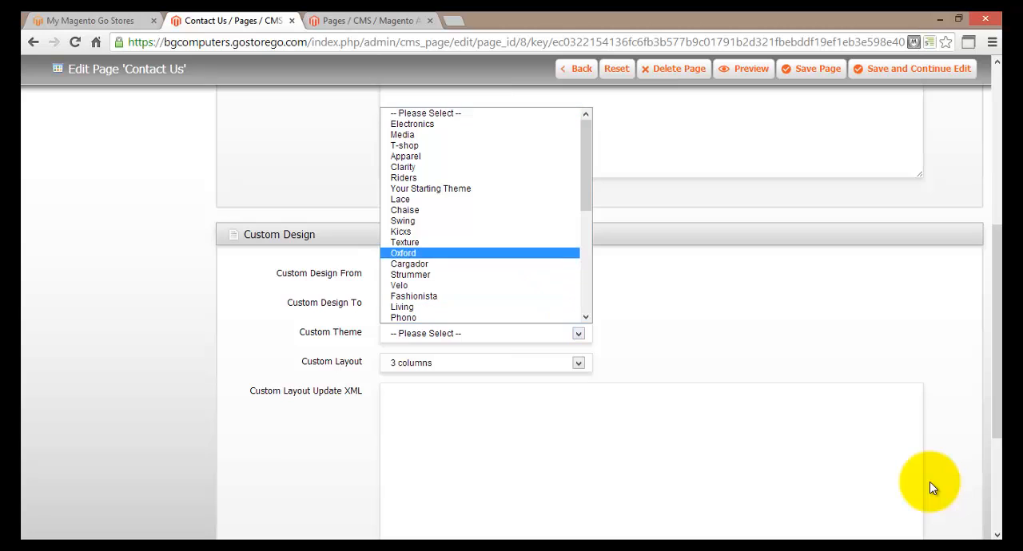
scroll(485, 215, down, 4)
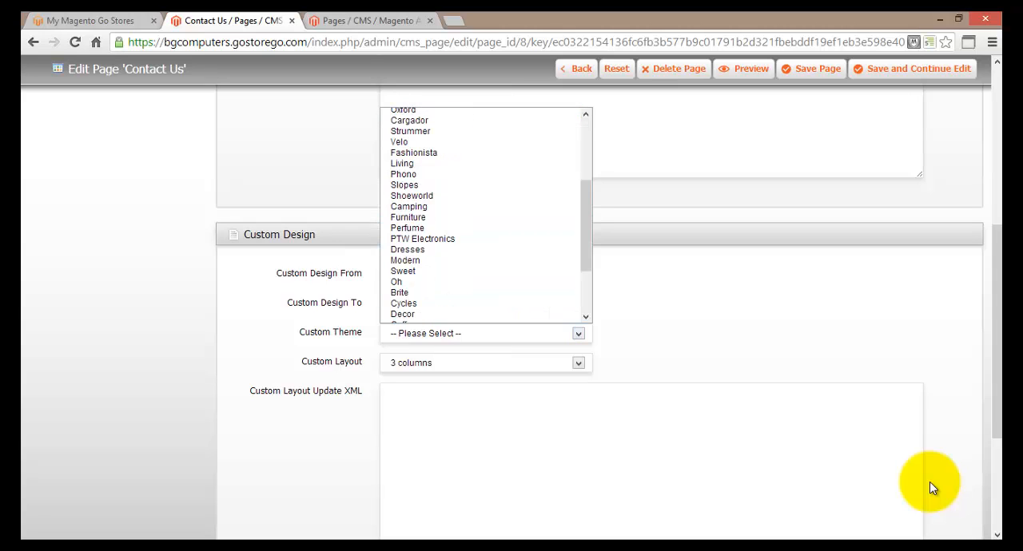
scroll(485, 215, down, 3)
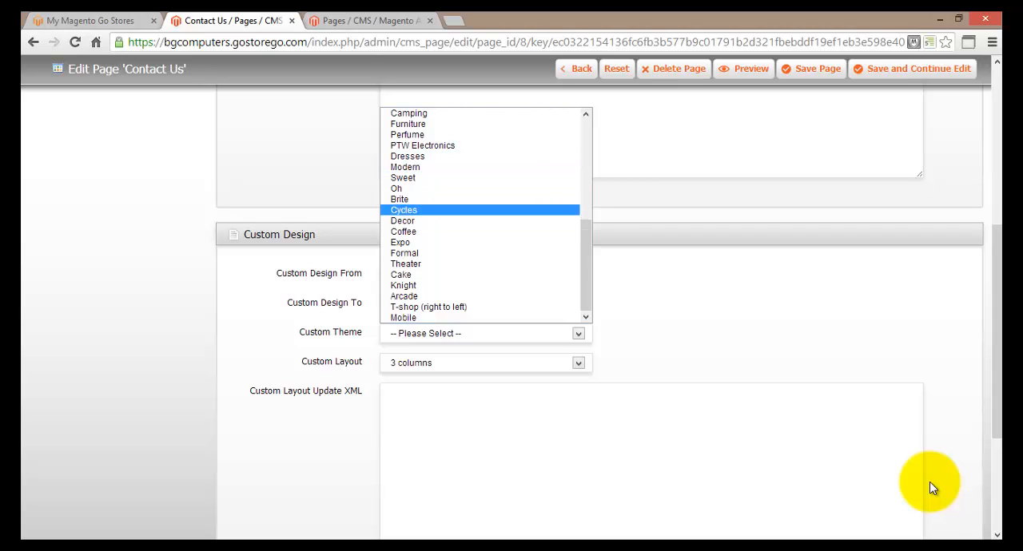
scroll(485, 215, up, 4)
scroll(485, 216, up, 3)
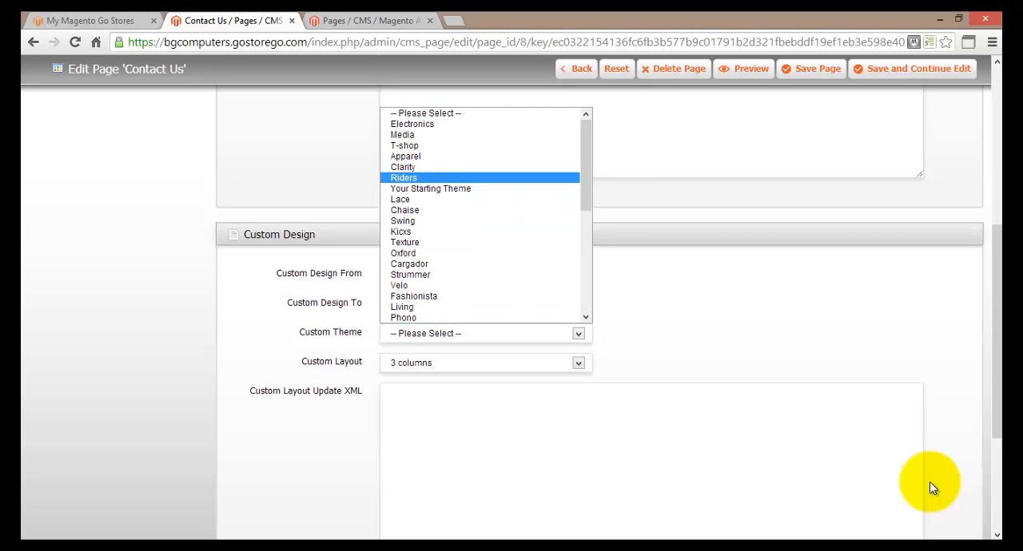
click(403, 220)
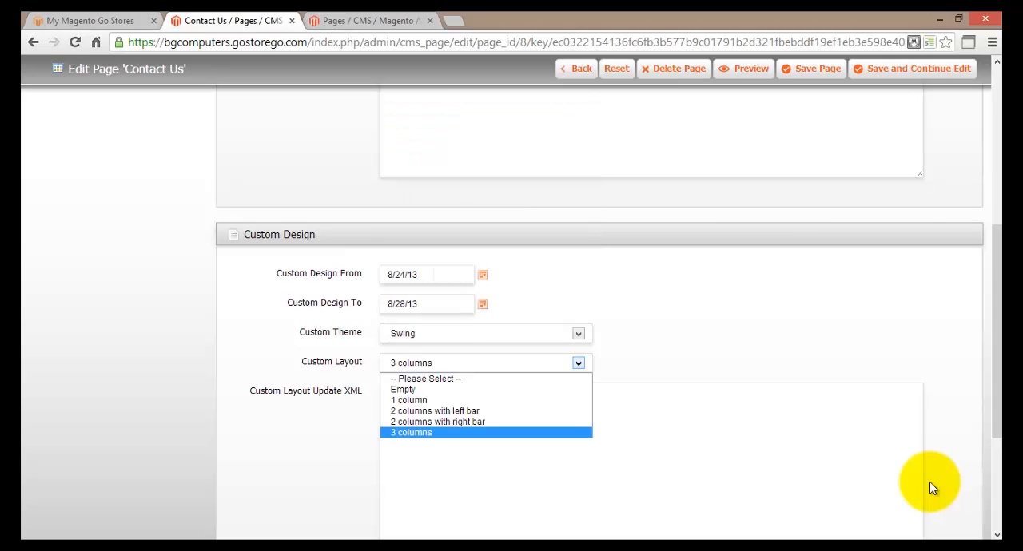
click(929, 482)
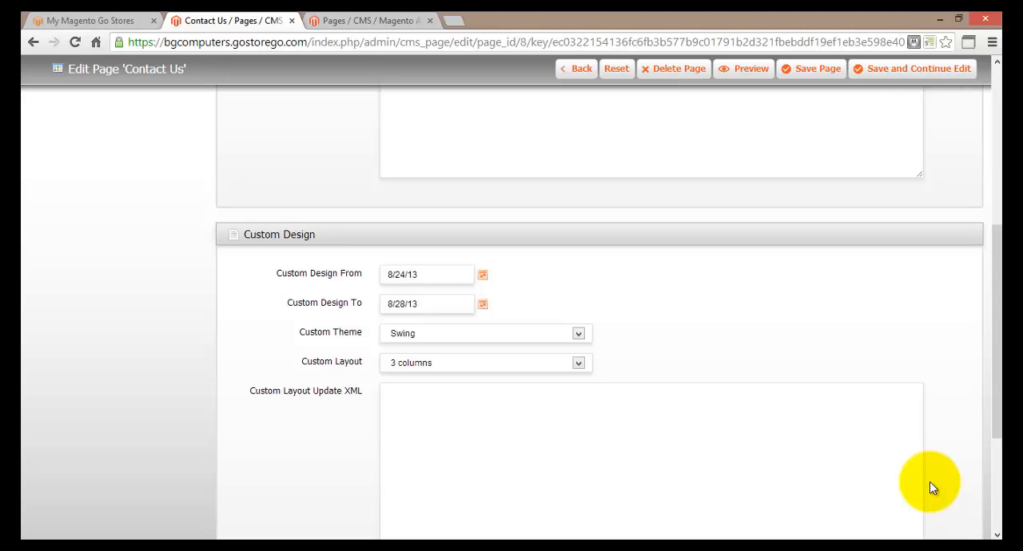
Step: Look through the available page Layout options for the Contact Us page and keep the layout at 3 columns
scroll(930, 482, up, 5)
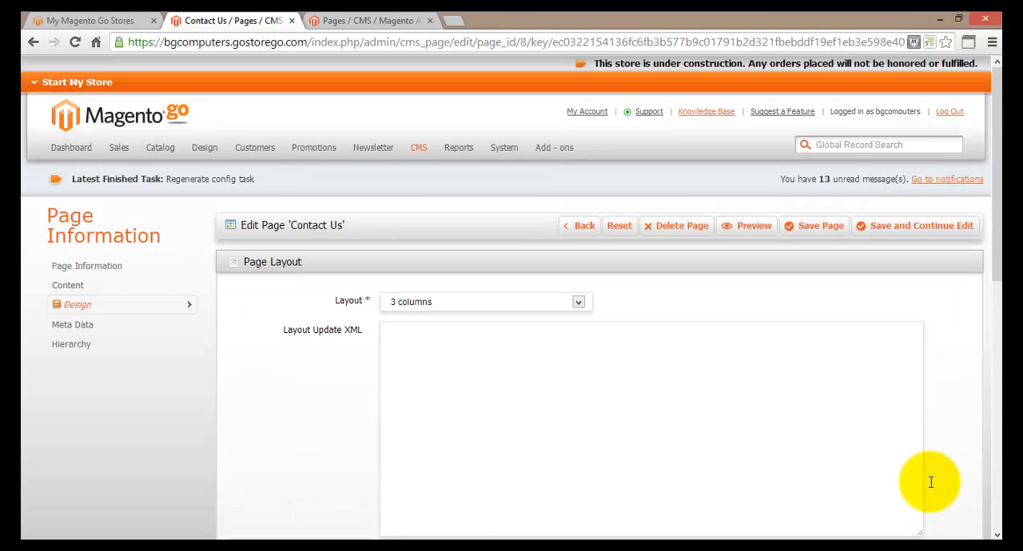
scroll(929, 482, down, 1)
key(alt+Down)
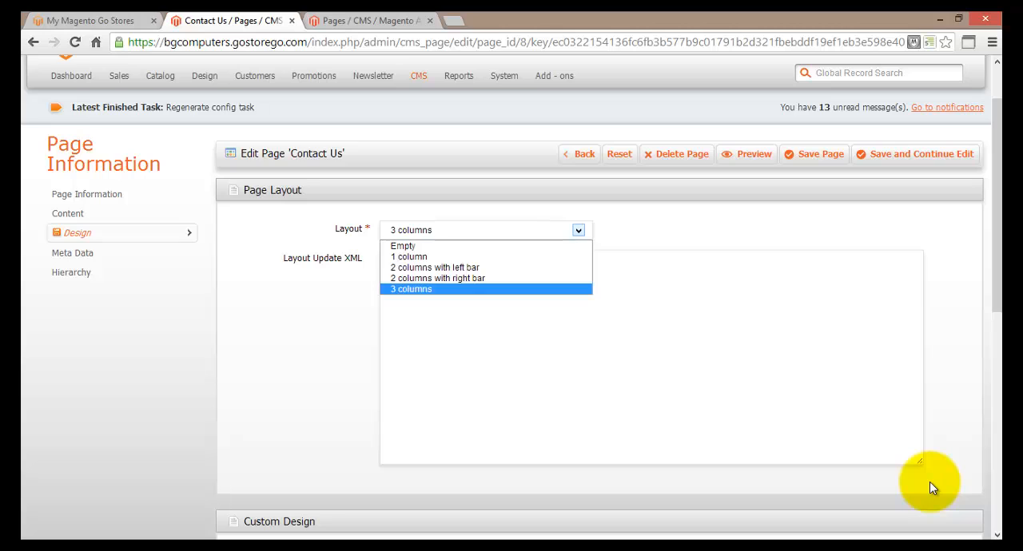
key(Home)
key(Down)
key(Down)
key(Down)
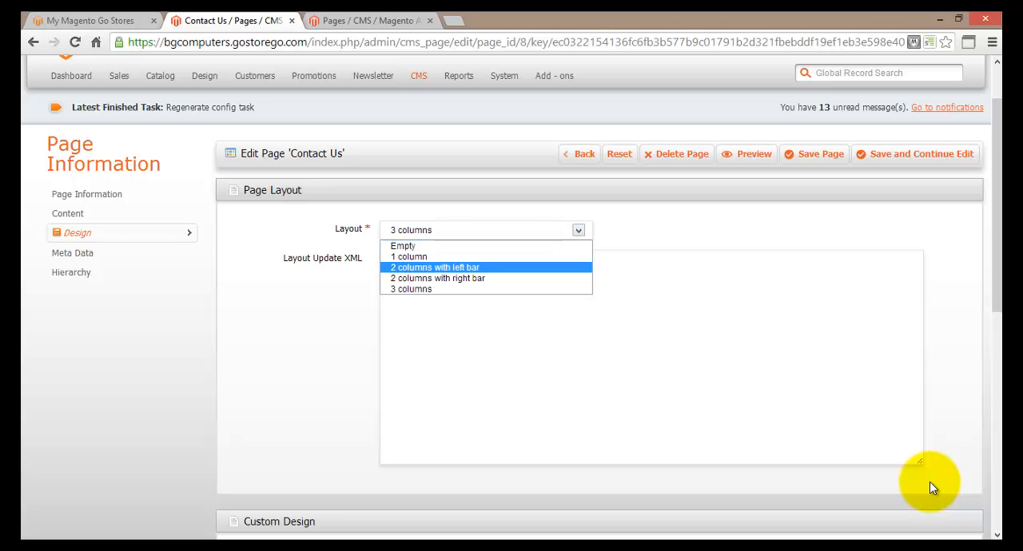
key(Escape)
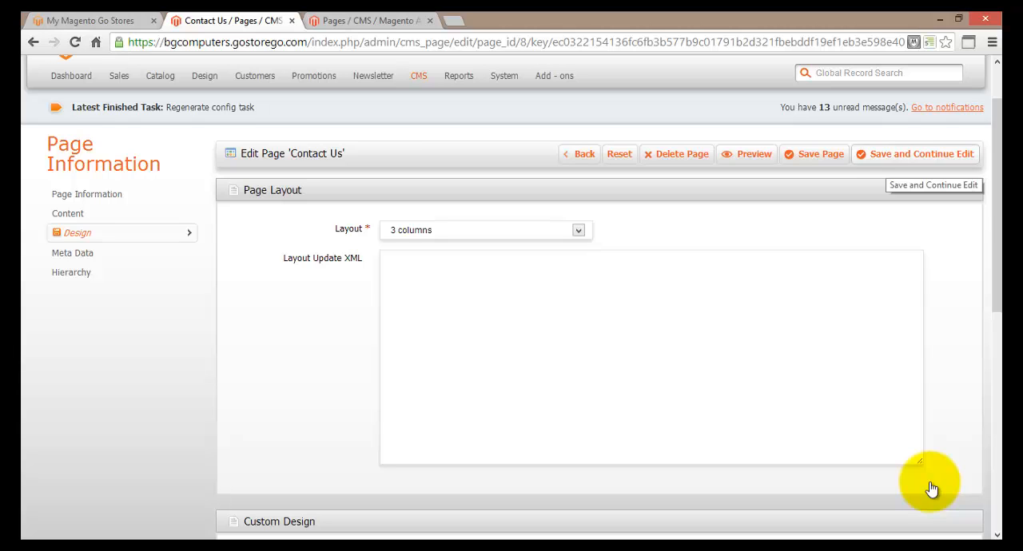
Step: Save the Contact Us page without leaving the editor and check its preview with the custom design
click(927, 155)
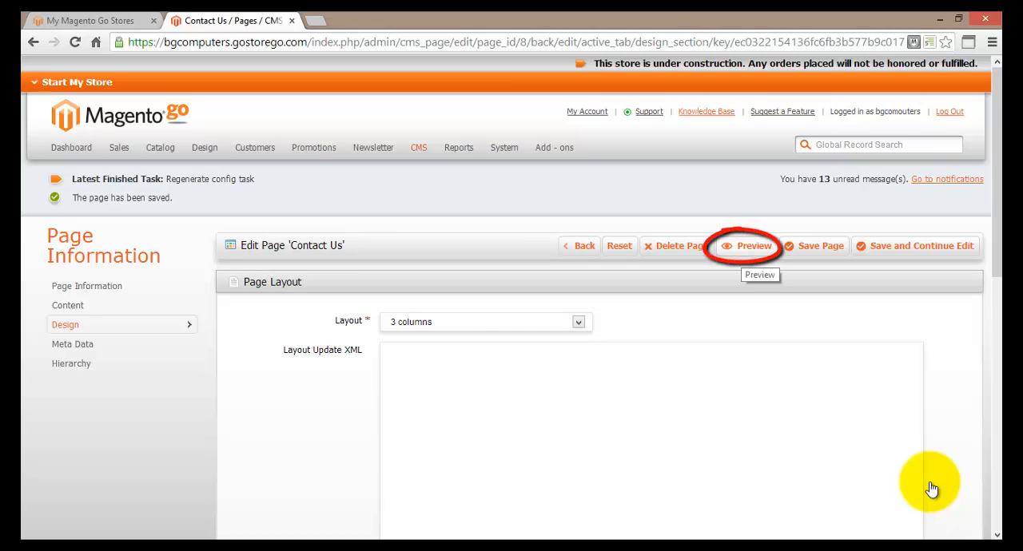
click(744, 249)
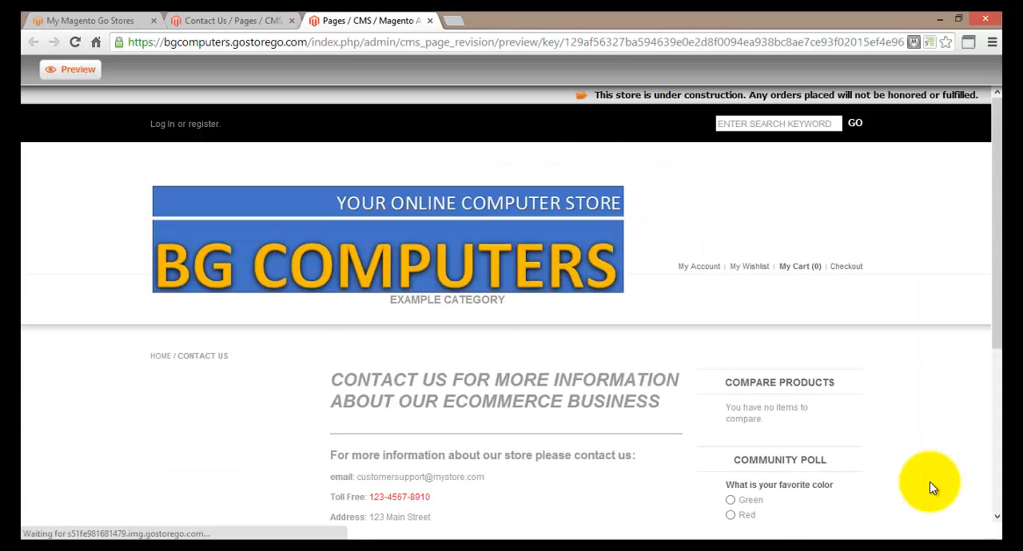
scroll(930, 482, down, 2)
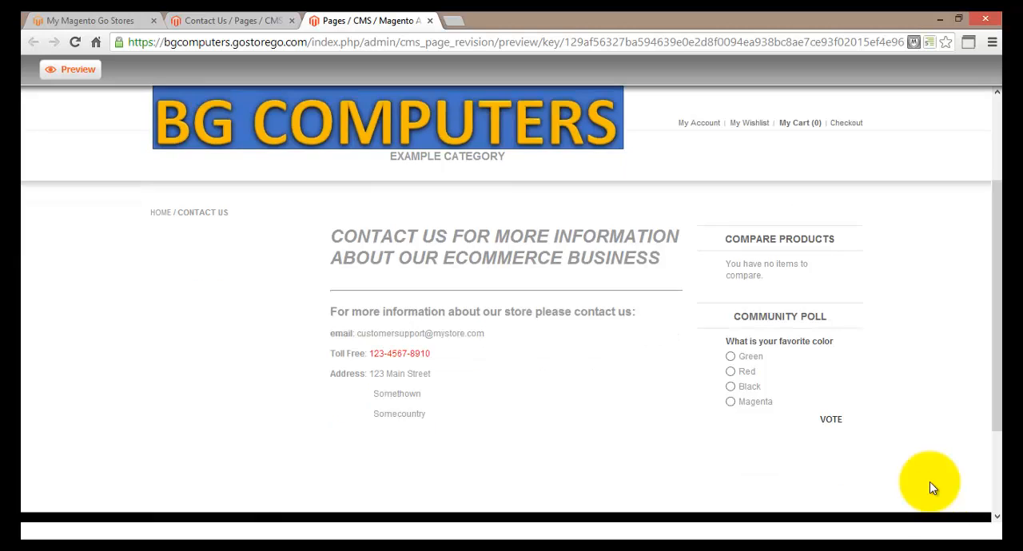
scroll(929, 487, up, 1)
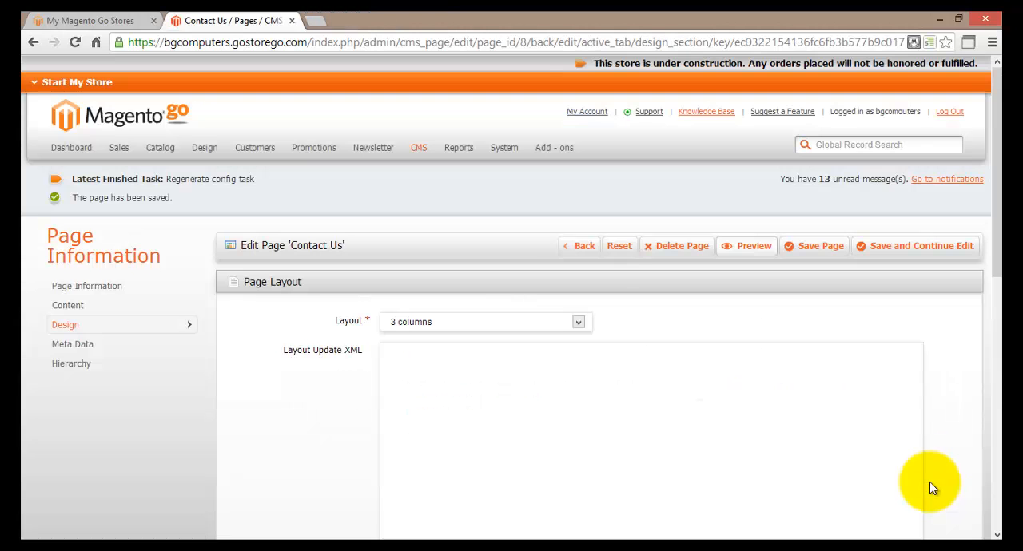
key(ctrl+w)
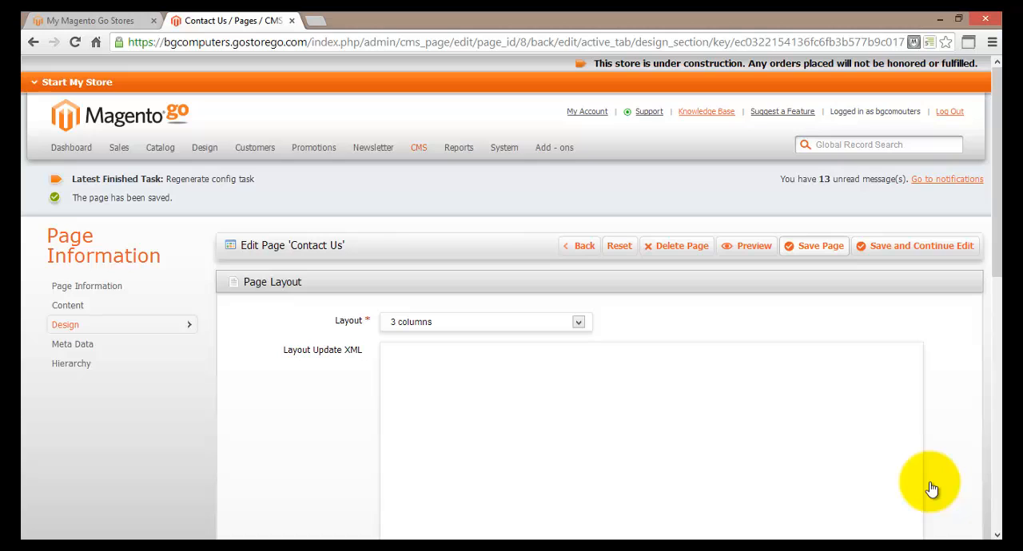
Step: Save the Contact Us page, closing its editor, and look over its entry in the Manage Pages list
click(814, 247)
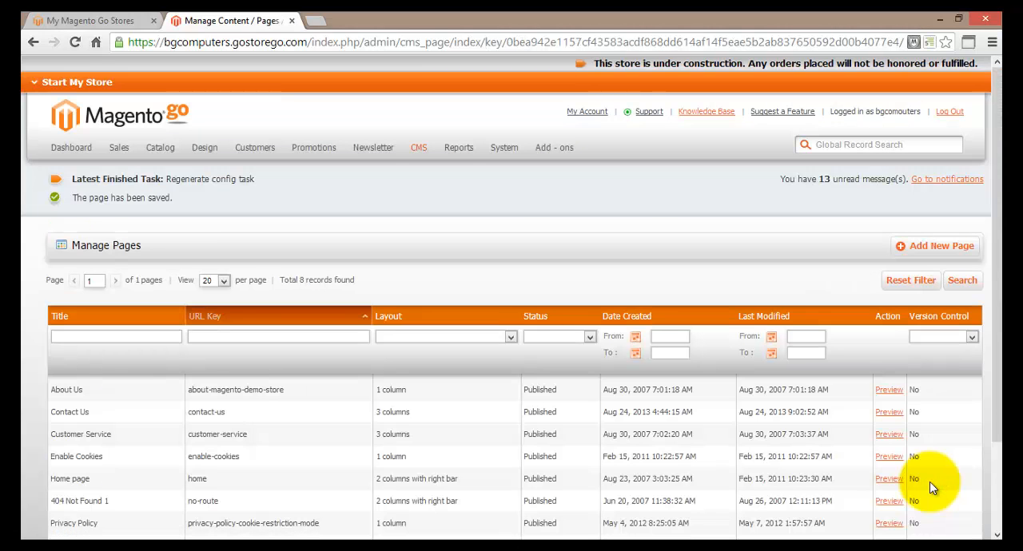
scroll(929, 482, down, 2)
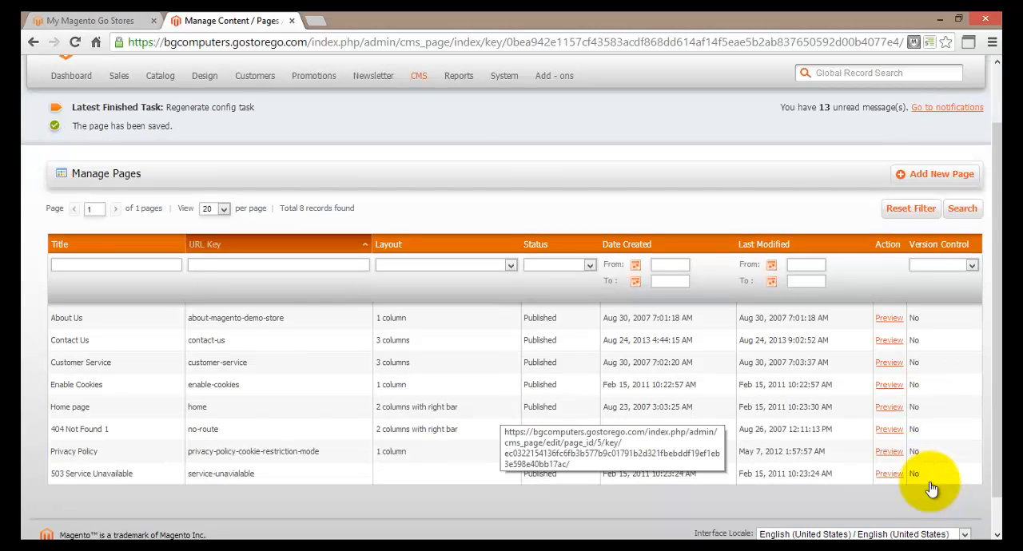
scroll(931, 489, down, 1)
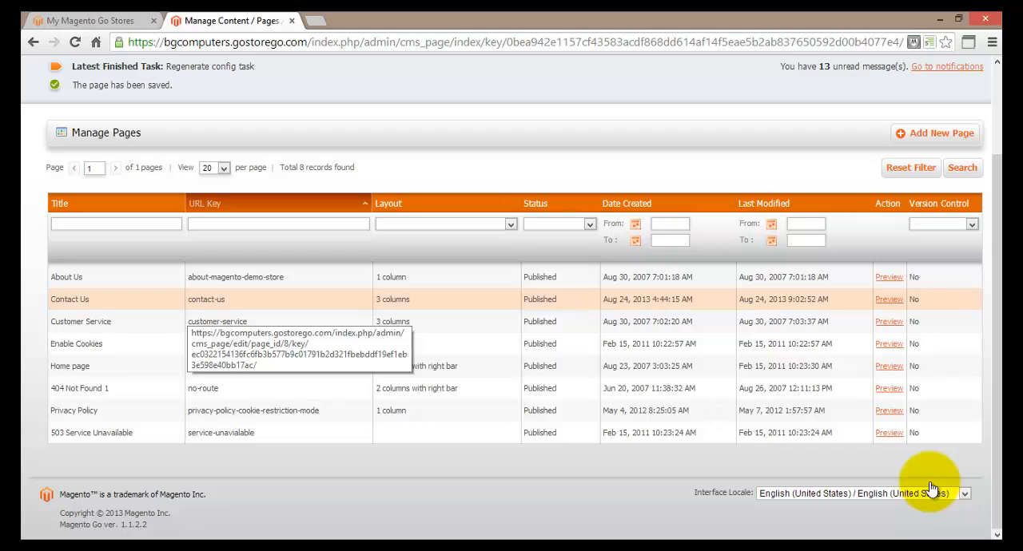